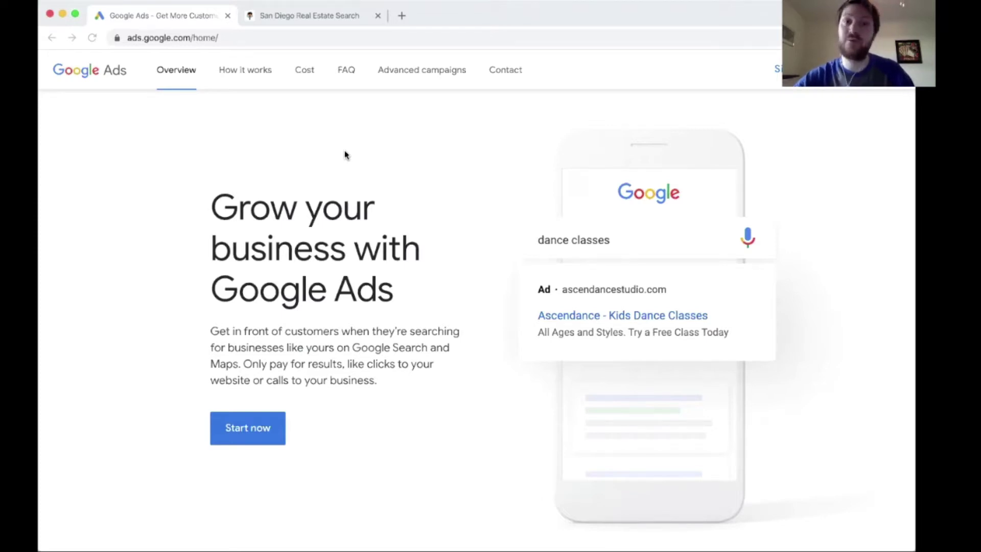
{"action": "left_click", "coordinate": [344, 157]}
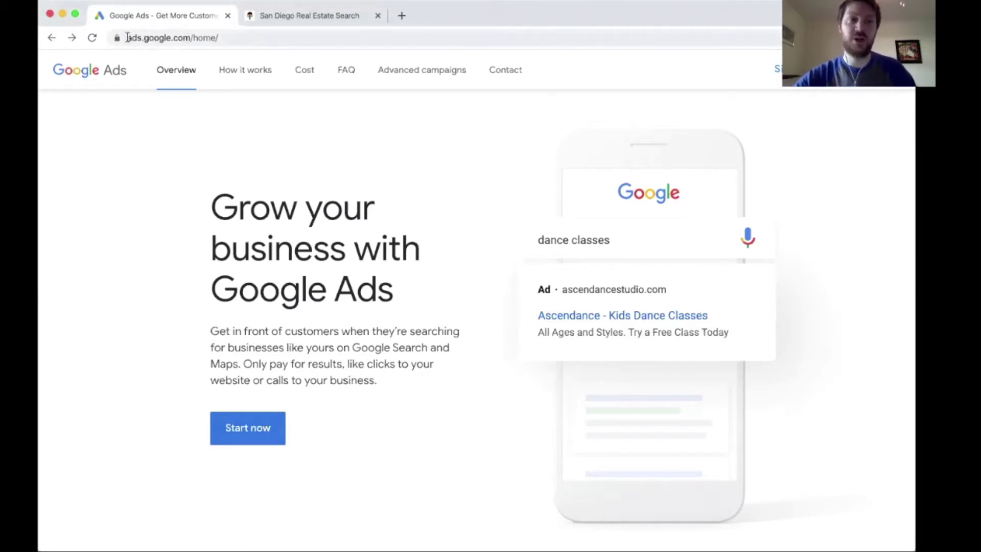
{"action": "left_click_drag", "start_coordinate": [127, 38], "coordinate": [210, 39]}
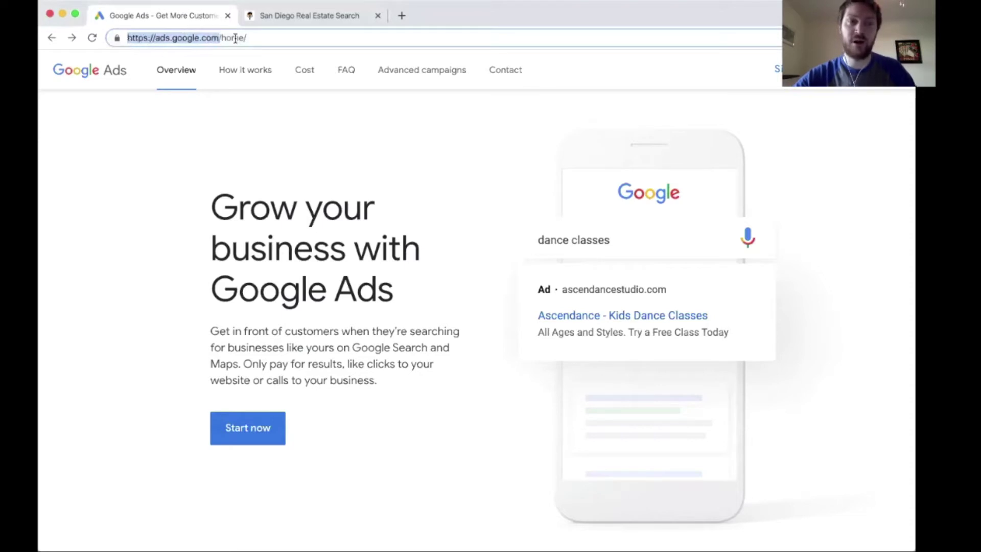
{"action": "left_click", "coordinate": [252, 151]}
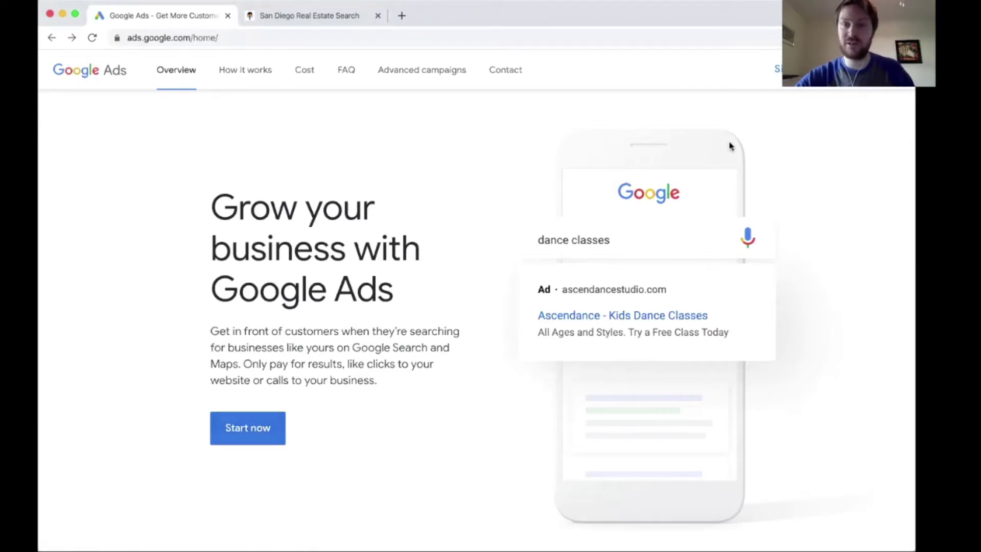
- Start a new Google Ads account and choose "Get more website sales or sign-ups" as the campaign's main advertising goal
{"action": "left_click", "coordinate": [778, 70]}
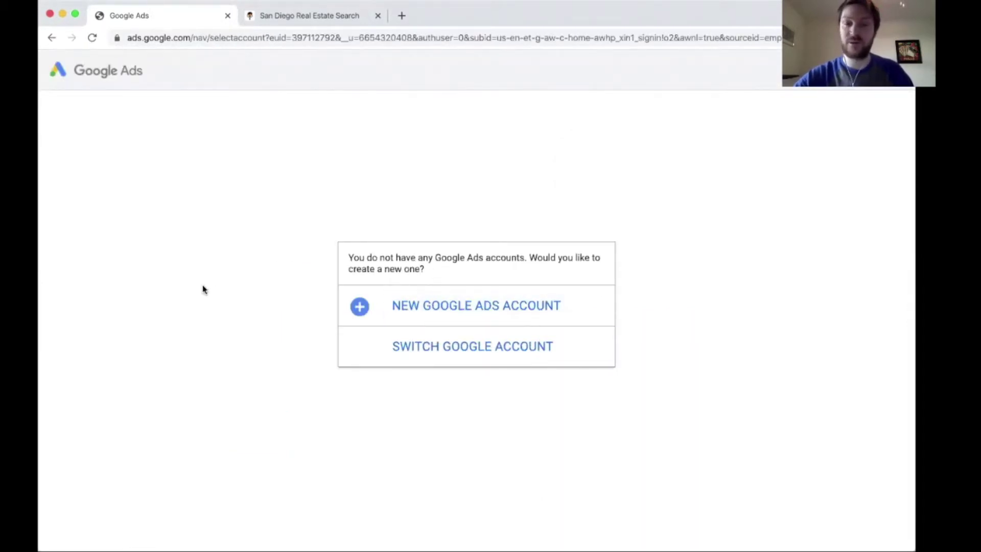
{"action": "left_click", "coordinate": [473, 307]}
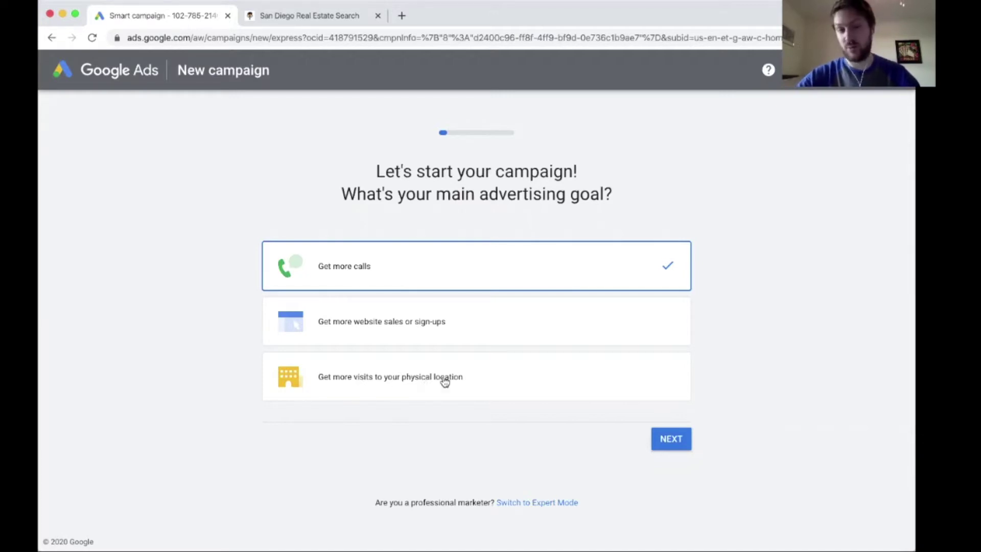
{"action": "left_click", "coordinate": [421, 333]}
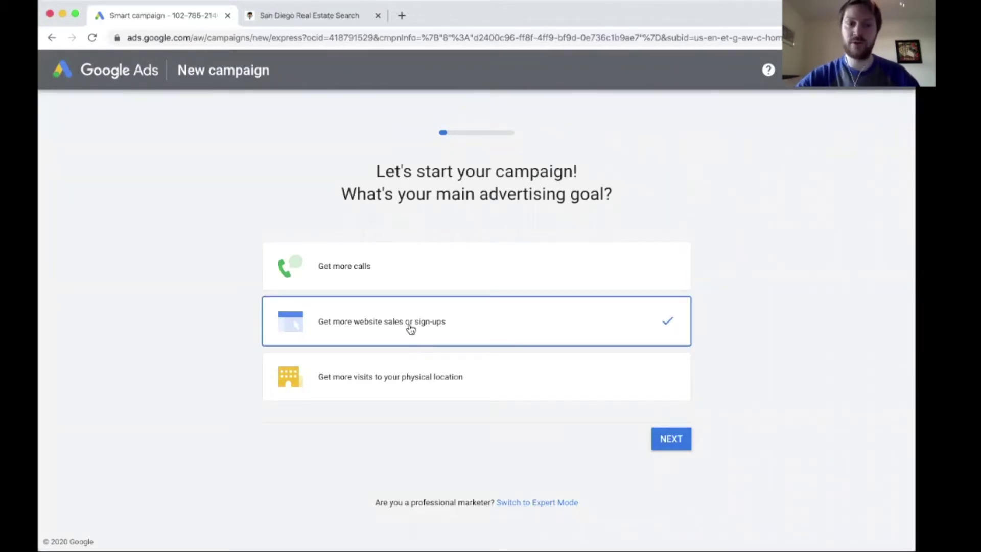
{"action": "left_click", "coordinate": [672, 438]}
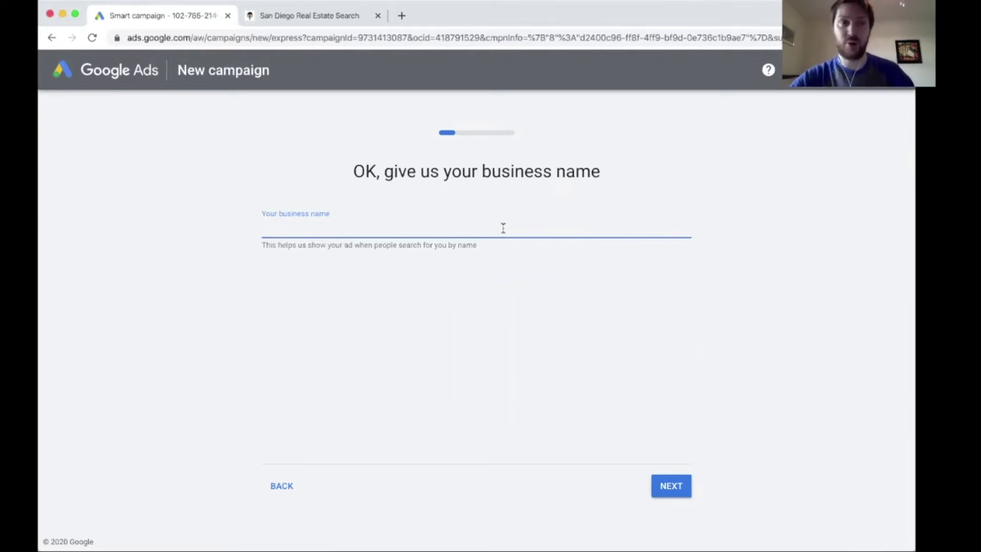
- Set the business name to "Easy Property Search San Diego" and proceed to the website question
{"action": "type", "text": "Easy P"}
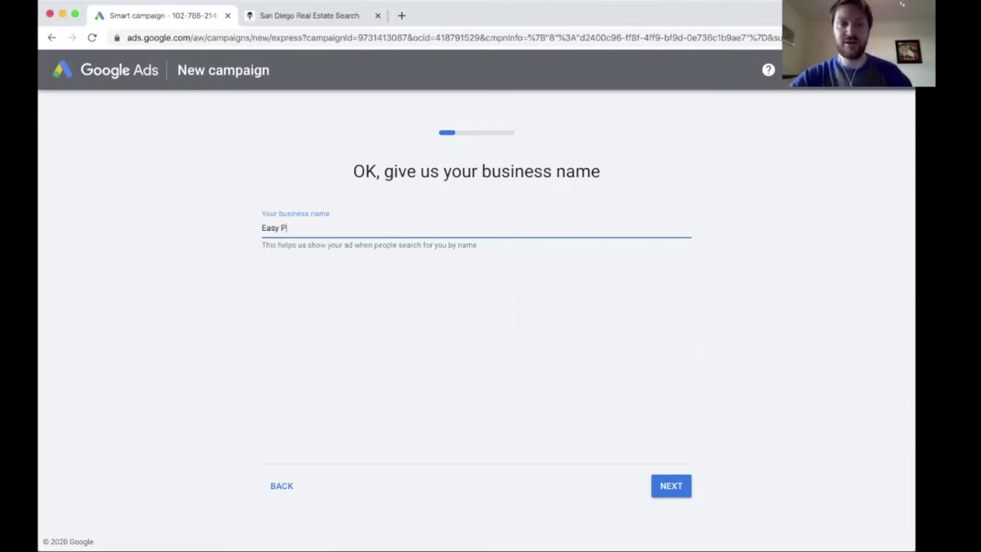
{"action": "type", "text": "roperty Search San Diego"}
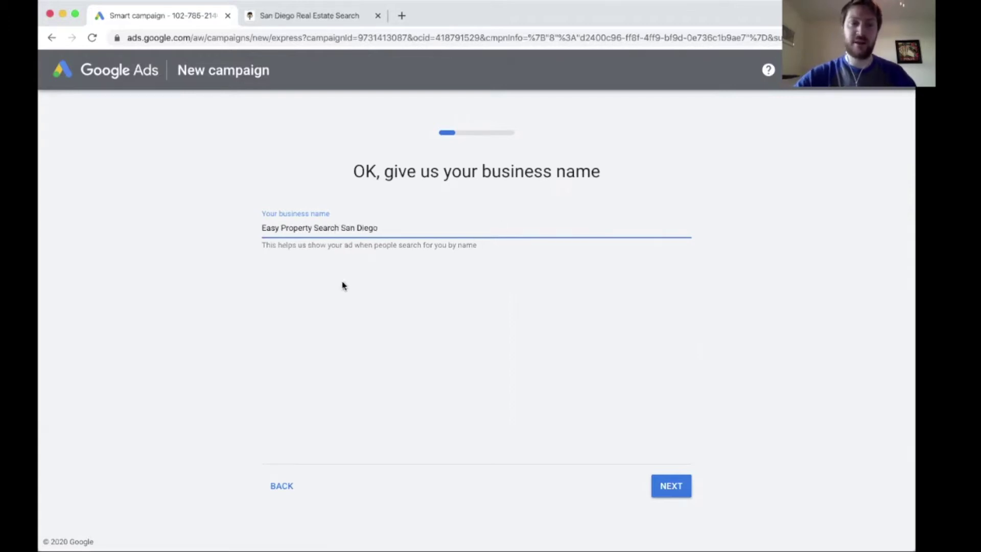
{"action": "left_click", "coordinate": [211, 293]}
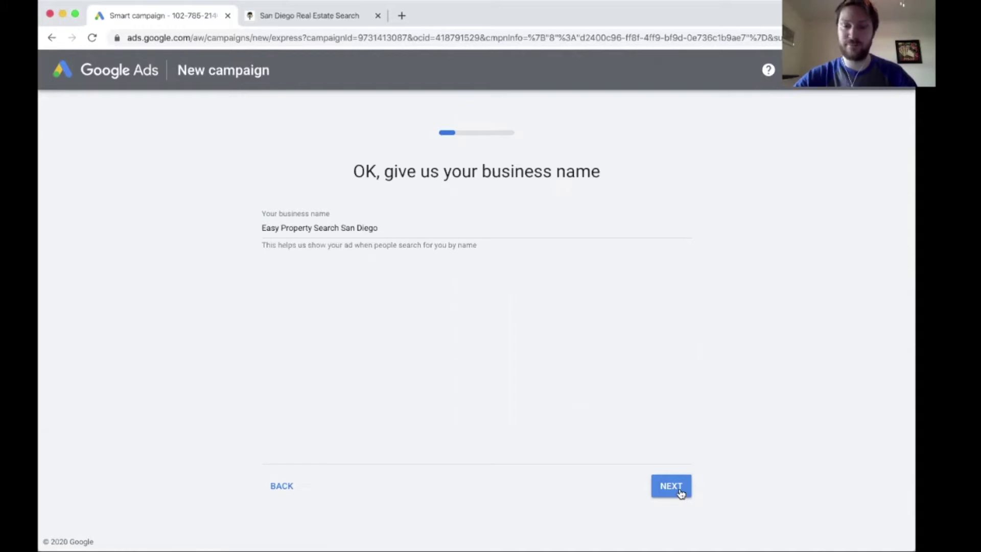
{"action": "left_click", "coordinate": [680, 493]}
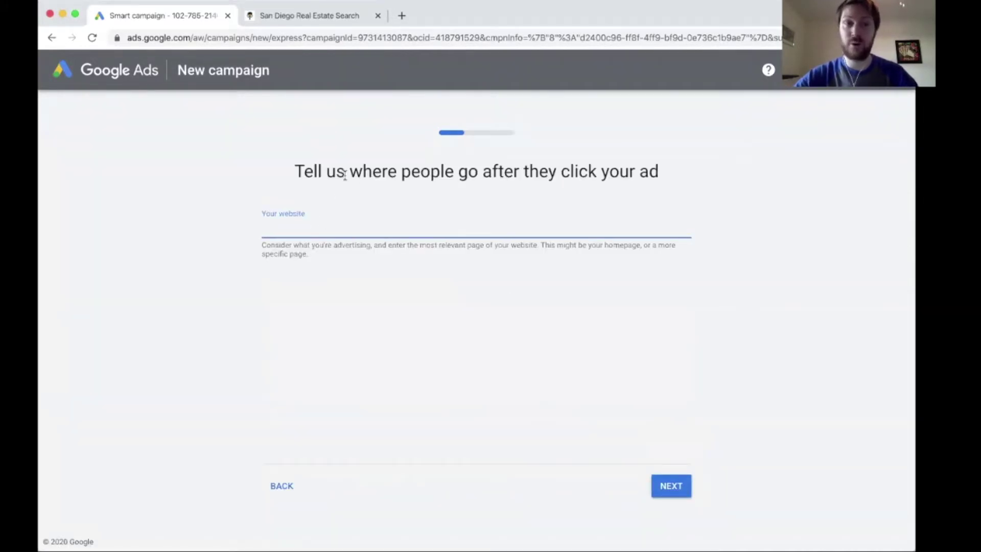
{"action": "left_click", "coordinate": [333, 15]}
{"action": "left_click", "coordinate": [290, 36]}
{"action": "key", "text": "super+c"}
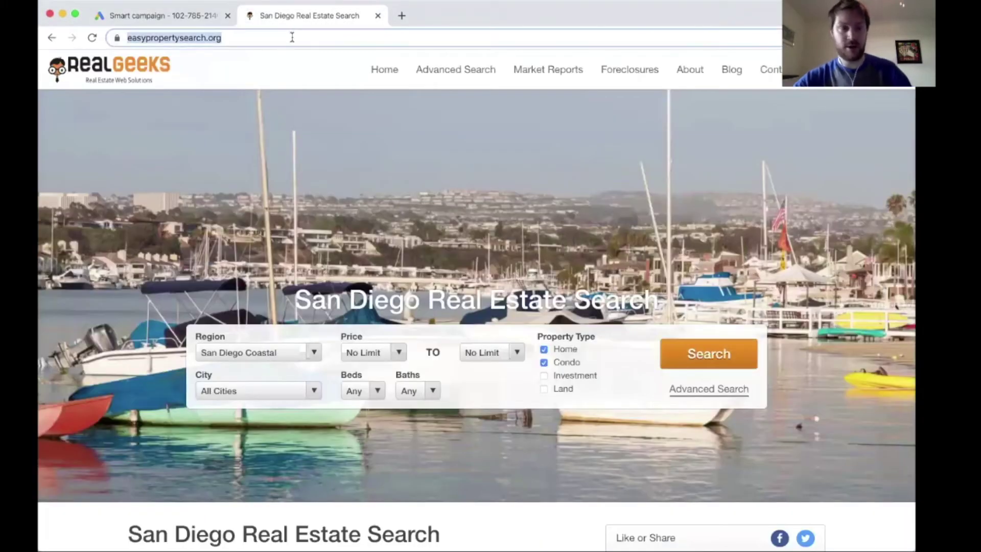
{"action": "left_click", "coordinate": [204, 15]}
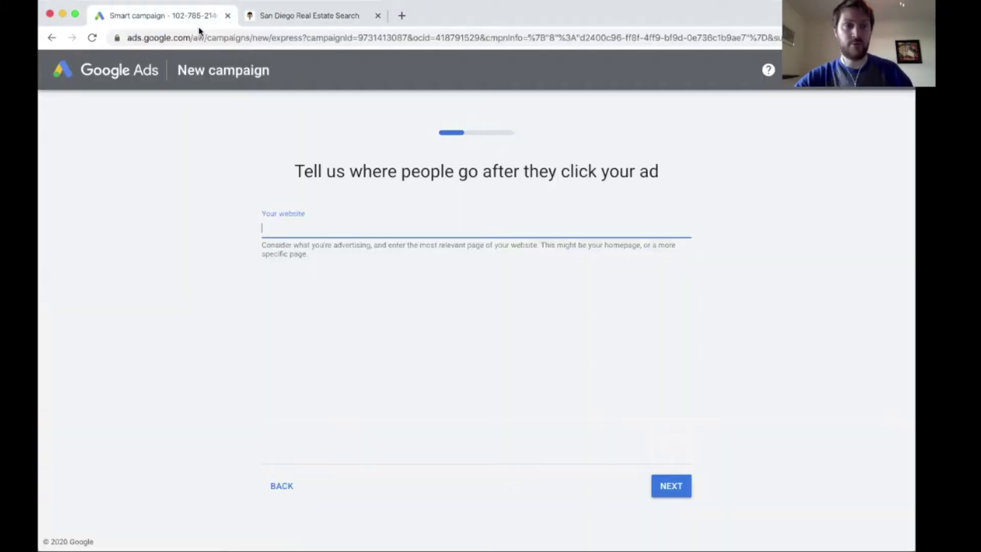
{"action": "key", "text": "super+v"}
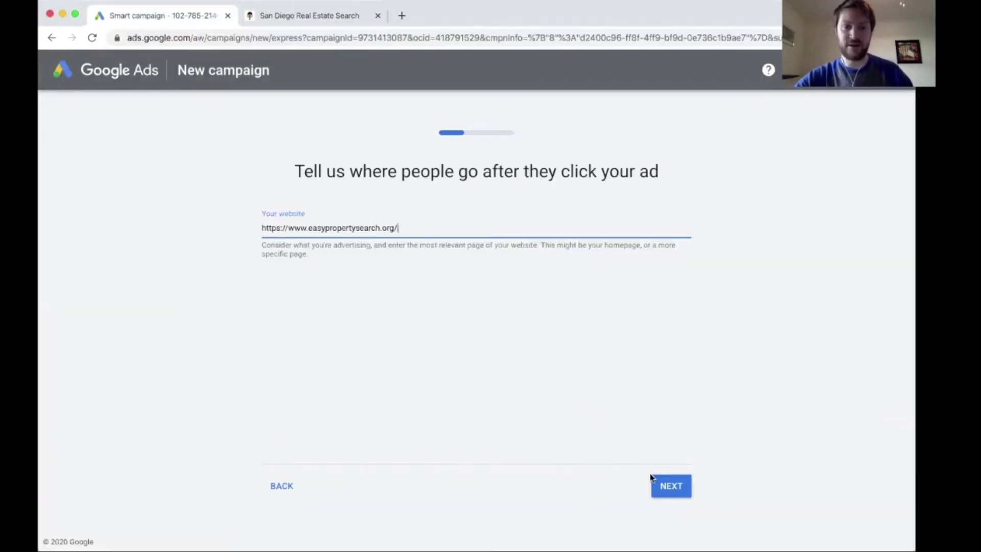
{"action": "left_click", "coordinate": [675, 488]}
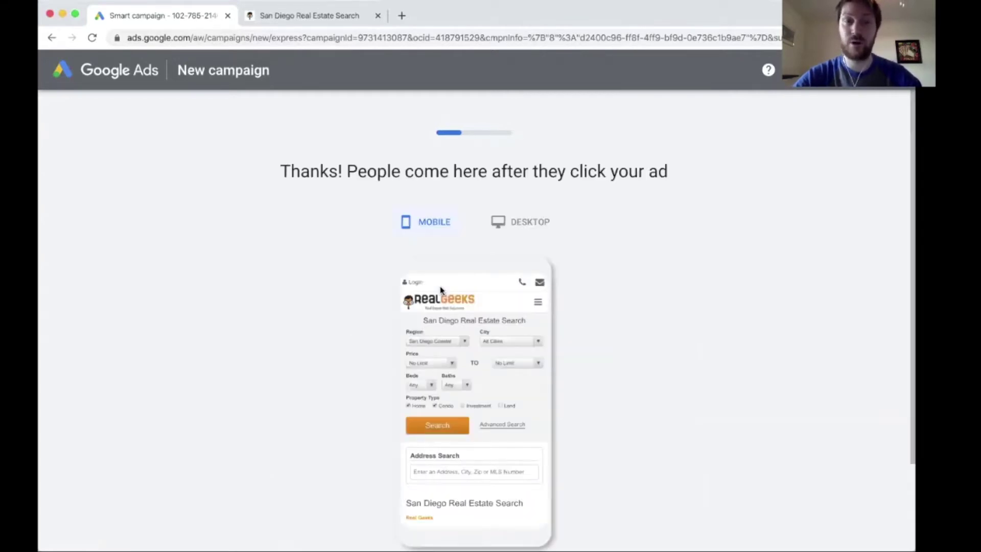
- Review the landing page preview in its mobile and desktop versions, and accept it to continue to writing the ad
{"action": "scroll", "coordinate": [652, 207], "scroll_direction": "down", "scroll_amount": 3}
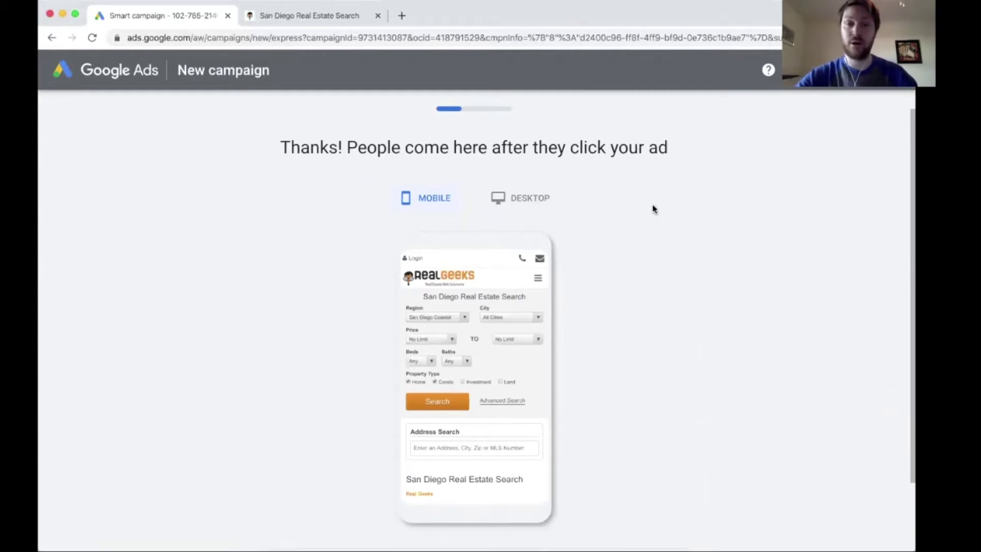
{"action": "scroll", "coordinate": [486, 228], "scroll_direction": "up", "scroll_amount": 2}
{"action": "scroll", "coordinate": [377, 305], "scroll_direction": "up", "scroll_amount": 2}
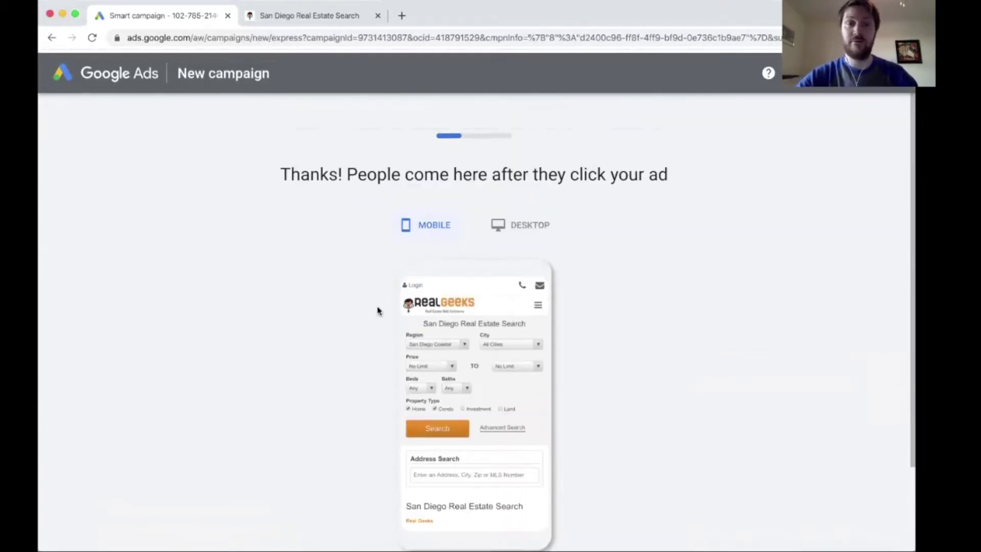
{"action": "left_click", "coordinate": [522, 223]}
{"action": "scroll", "coordinate": [496, 365], "scroll_direction": "down", "scroll_amount": 4}
{"action": "scroll", "coordinate": [425, 228], "scroll_direction": "up", "scroll_amount": 4}
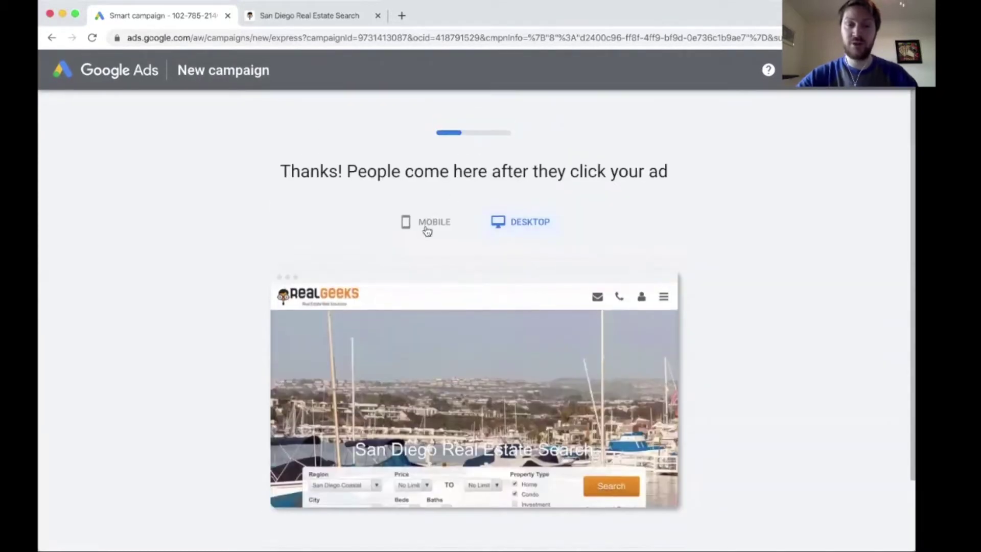
{"action": "left_click", "coordinate": [430, 222]}
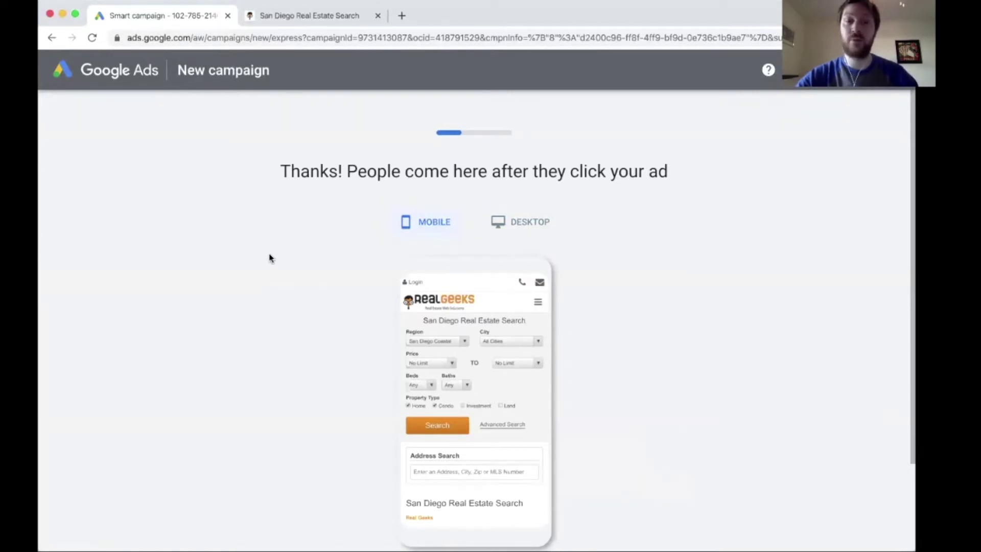
{"action": "scroll", "coordinate": [307, 273], "scroll_direction": "down", "scroll_amount": 1}
{"action": "scroll", "coordinate": [307, 272], "scroll_direction": "down", "scroll_amount": 2}
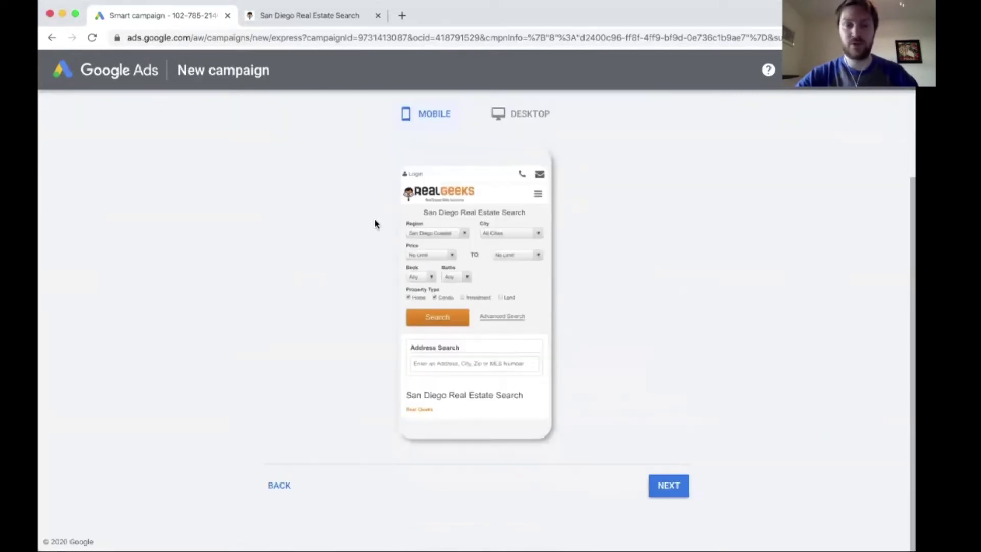
{"action": "left_click", "coordinate": [519, 113]}
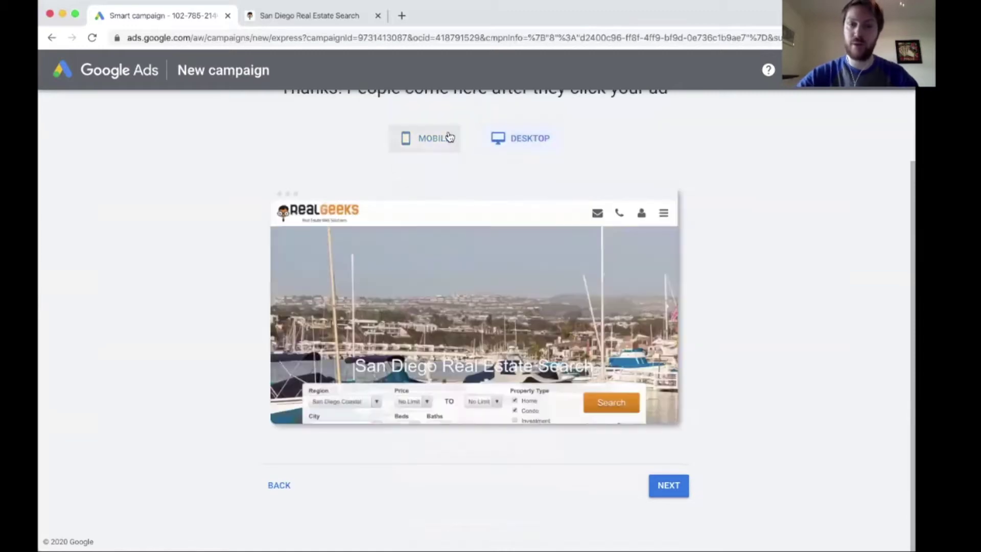
{"action": "left_click", "coordinate": [445, 114]}
{"action": "scroll", "coordinate": [325, 219], "scroll_direction": "up", "scroll_amount": 3}
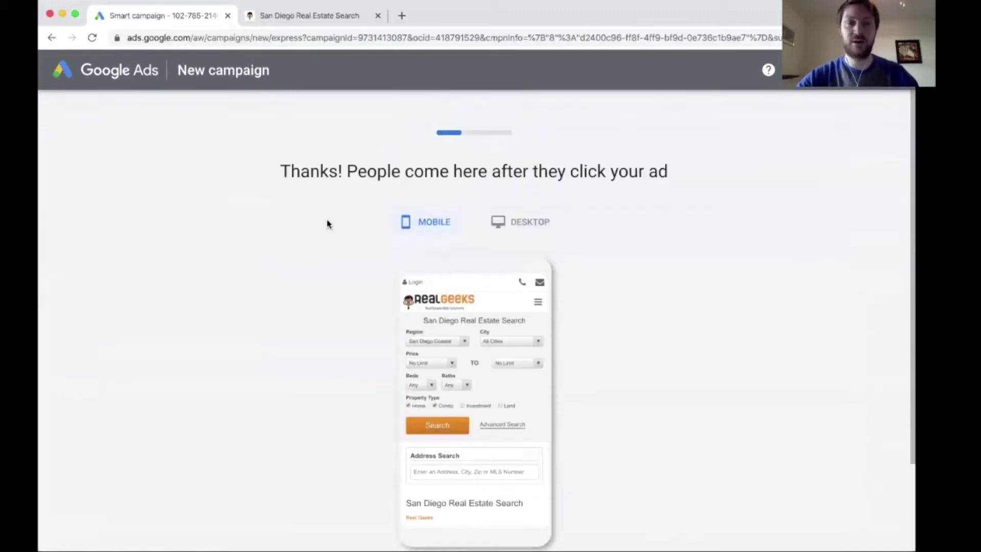
{"action": "scroll", "coordinate": [328, 238], "scroll_direction": "down", "scroll_amount": 2}
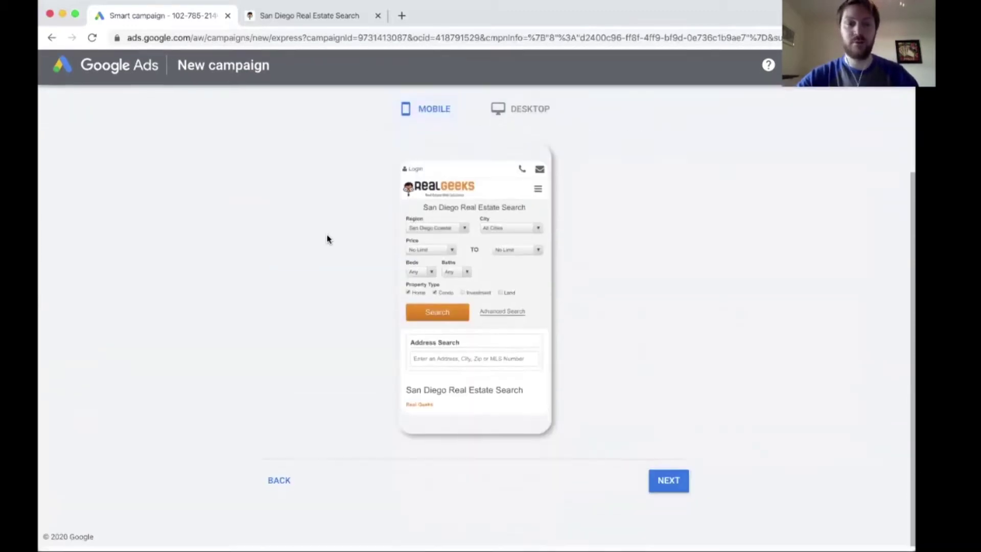
{"action": "left_click", "coordinate": [666, 487]}
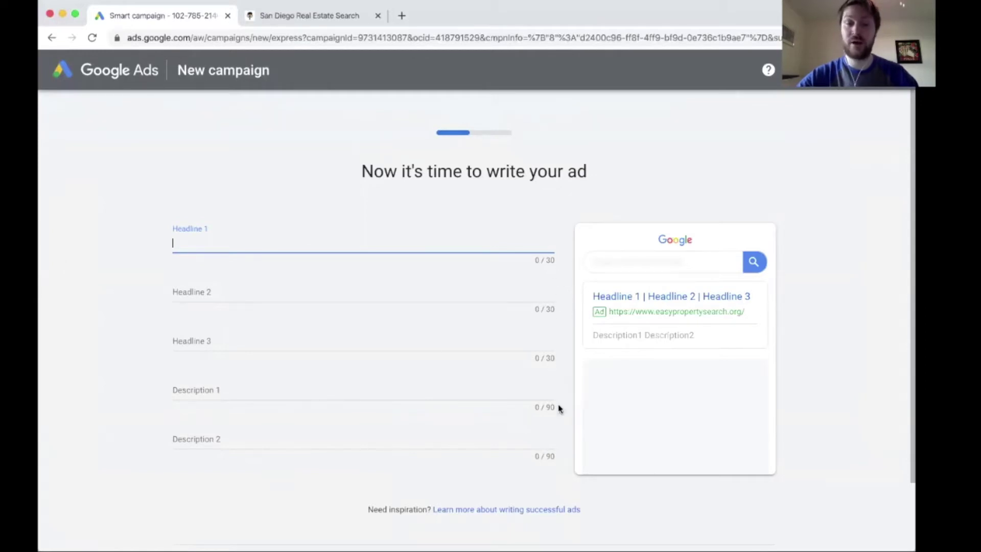
- Write "San Diego Area Real Estate" as the ad's Headline 1
{"action": "scroll", "coordinate": [559, 409], "scroll_direction": "down", "scroll_amount": 1}
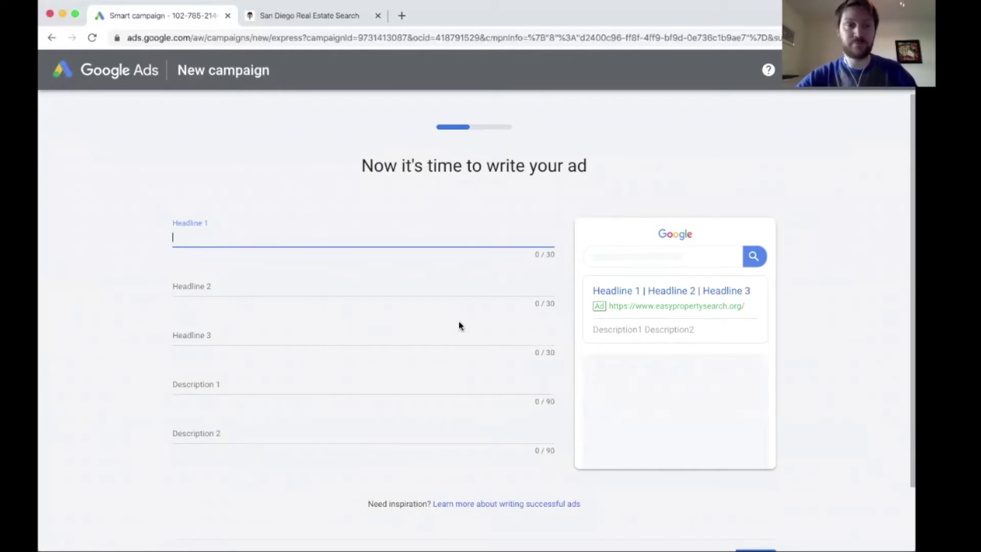
{"action": "left_click", "coordinate": [280, 223]}
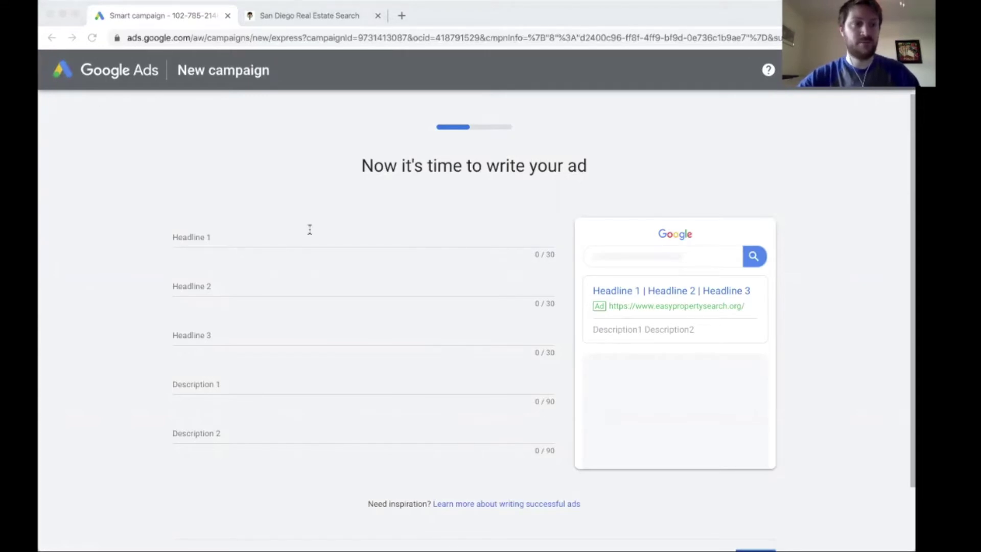
{"action": "left_click", "coordinate": [419, 236]}
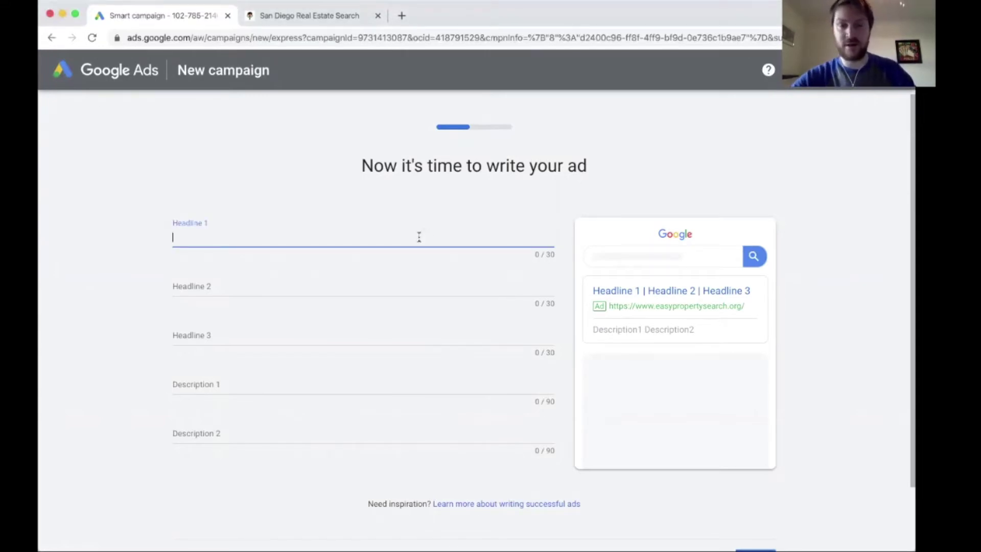
{"action": "type", "text": "San Diego Area R"}
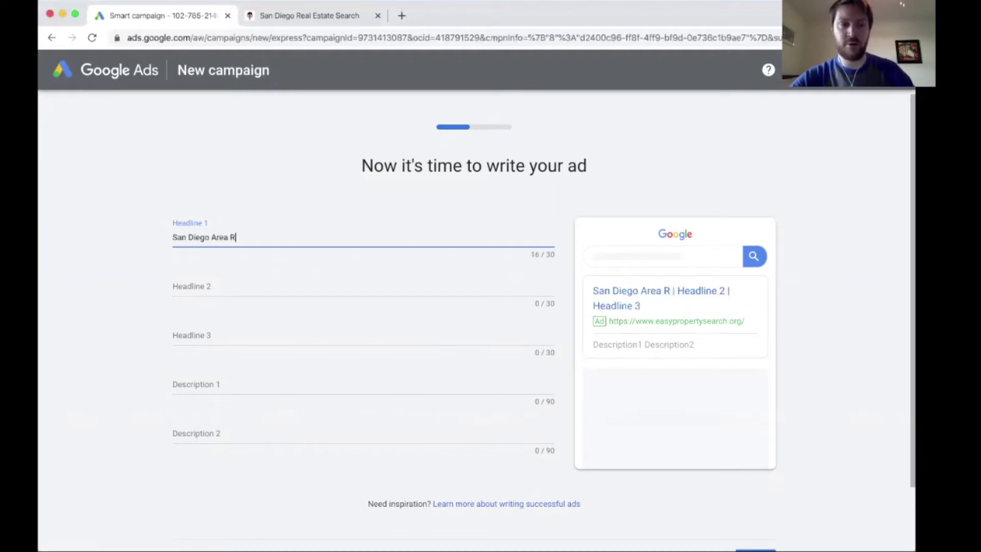
{"action": "type", "text": "eal Estate"}
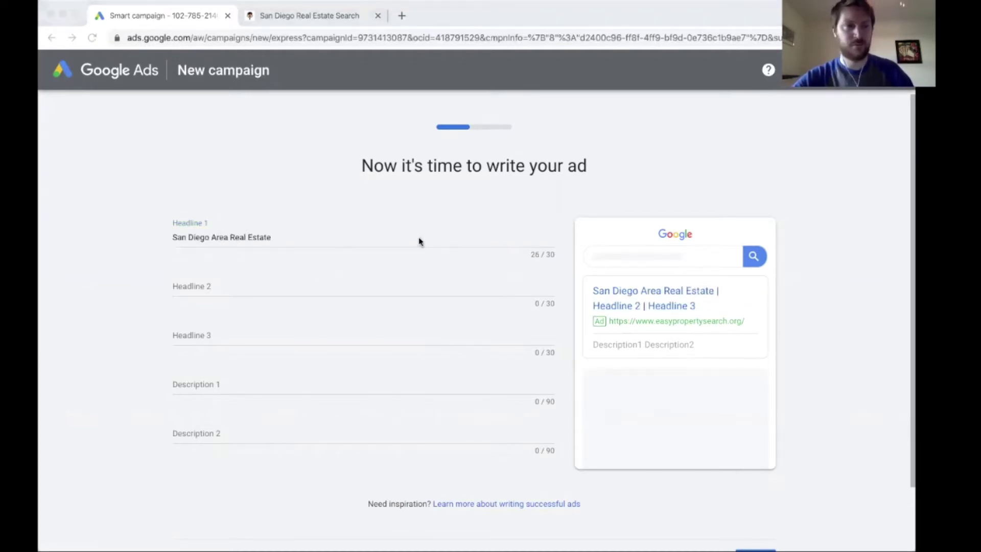
{"action": "left_click", "coordinate": [399, 236]}
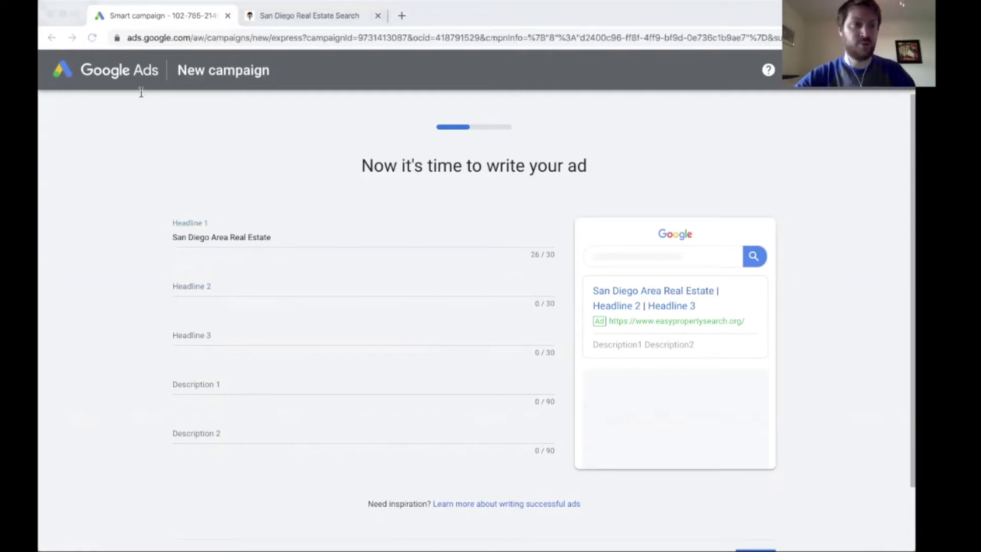
- Write "Free Property Search" as the ad's Headline 2
{"action": "left_click", "coordinate": [274, 317]}
{"action": "type", "text": "Free Pr"}
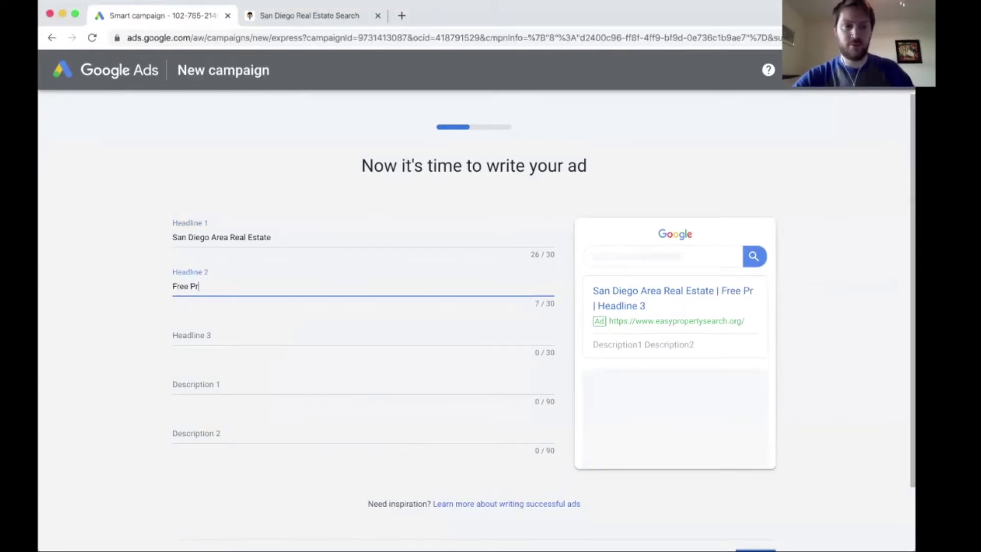
{"action": "type", "text": "operty Search"}
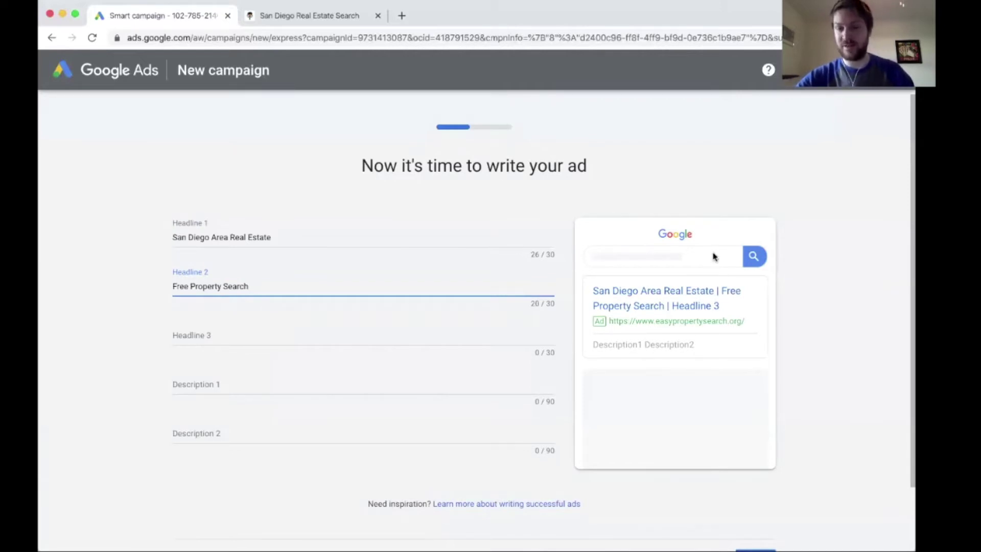
- Write "Homes, Condos and Land" as the ad's Headline 3, leaving out "For Sale" to respect the 30-character limit
{"action": "left_click", "coordinate": [192, 338]}
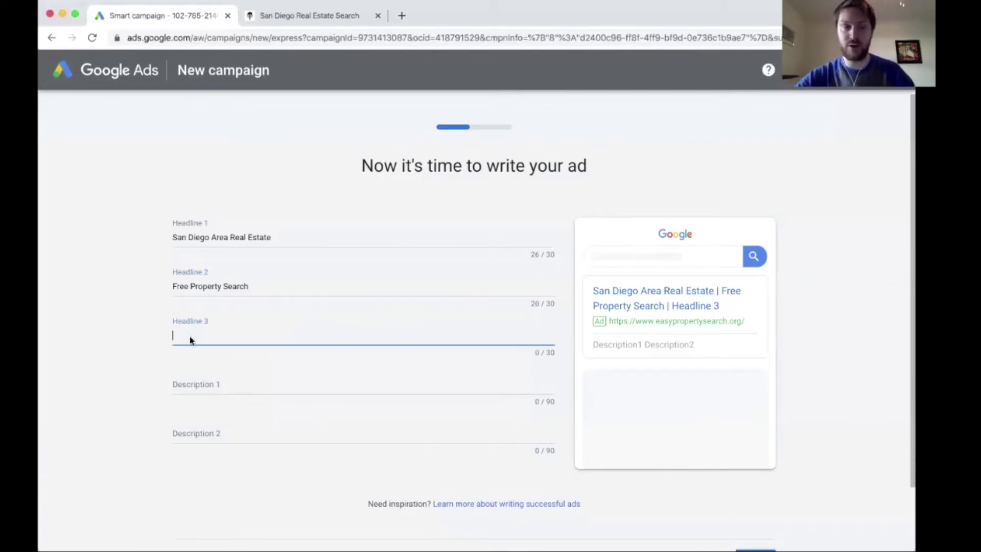
{"action": "key", "text": "super+Tab"}
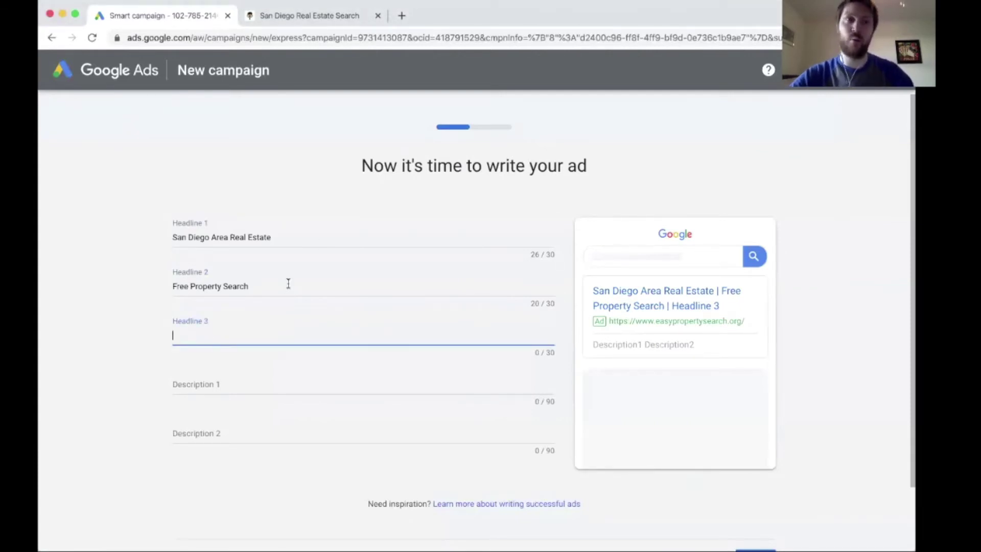
{"action": "type", "text": "Homes, Condos"}
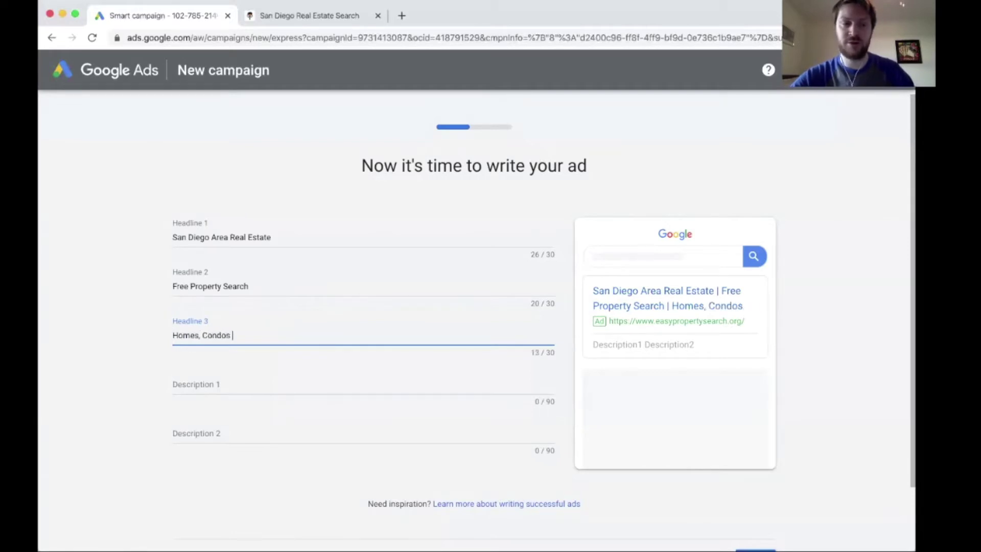
{"action": "type", "text": " and Land"}
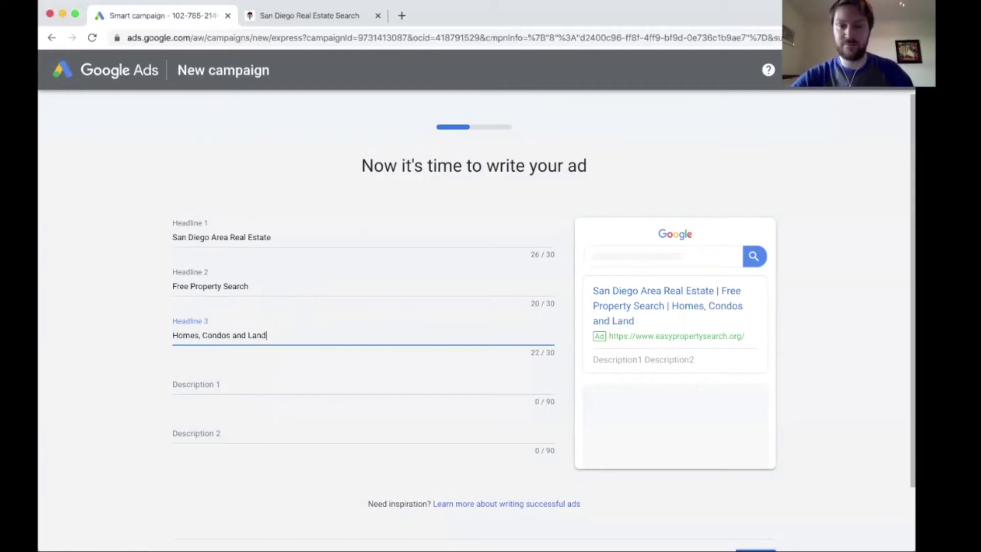
{"action": "type", "text": " For Sale"}
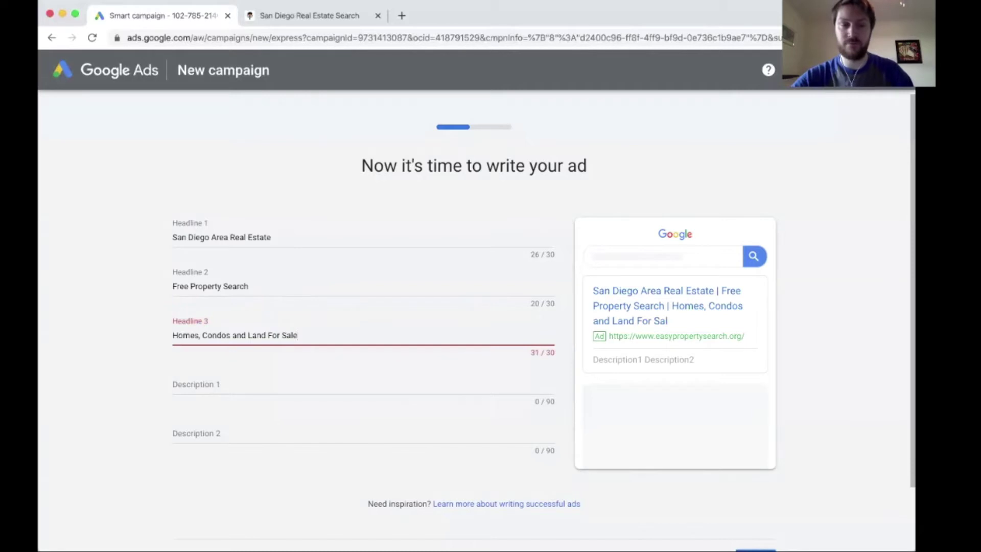
{"action": "key", "text": "BackSpace"}
{"action": "key", "text": "BackSpace"}
{"action": "key", "text": "BackSpace"}
{"action": "key", "text": "BackSpace"}
{"action": "key", "text": "BackSpace"}
{"action": "key", "text": "BackSpace"}
{"action": "key", "text": "BackSpace"}
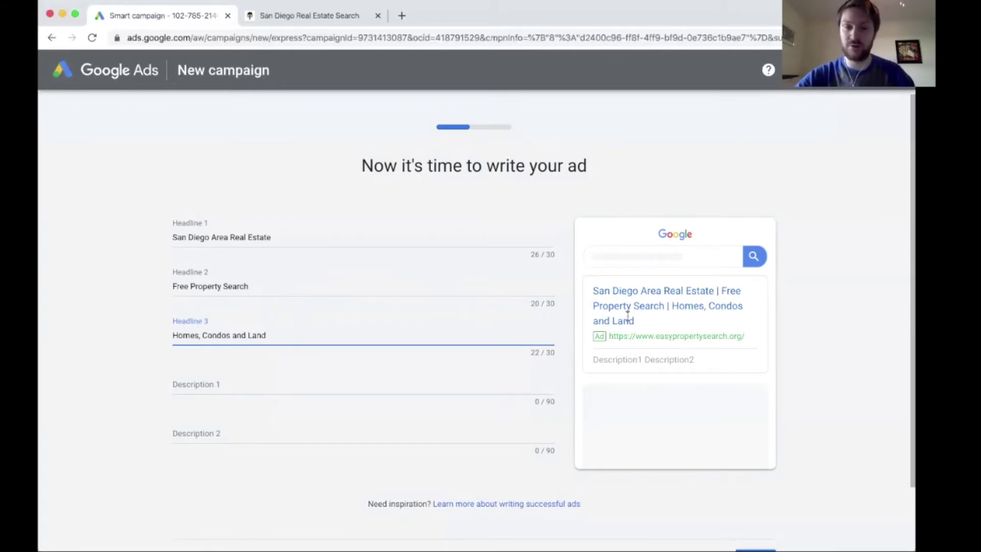
- Write "See Properties For Sale In The San Diego Area." as the ad's Description 1
{"action": "scroll", "coordinate": [286, 317], "scroll_direction": "up", "scroll_amount": 1}
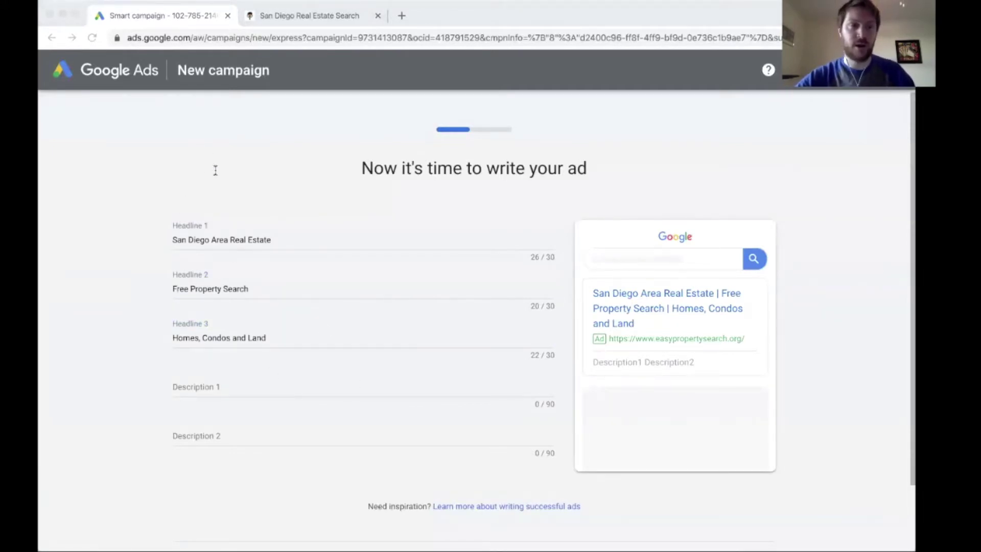
{"action": "left_click", "coordinate": [237, 384]}
{"action": "type", "text": "S"}
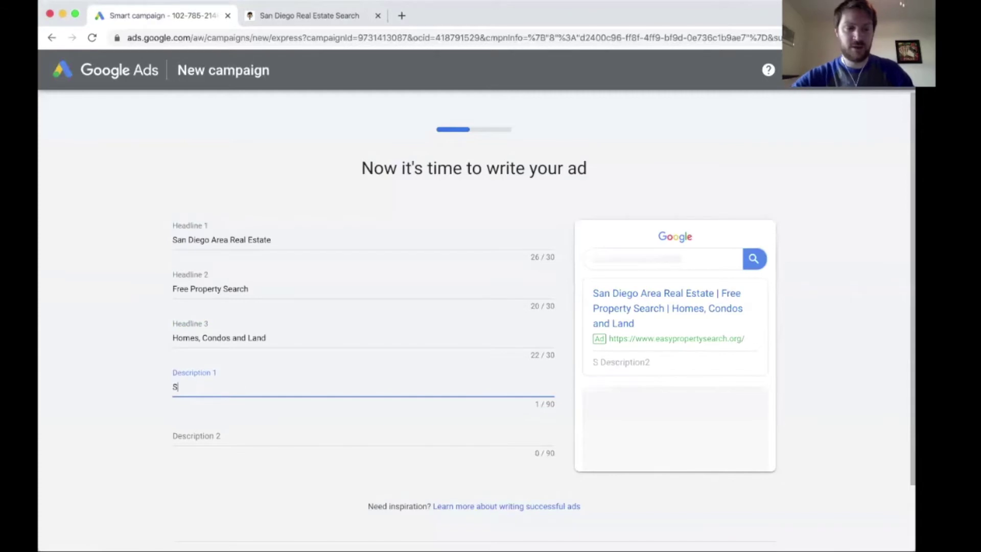
{"action": "type", "text": "ee Properties For "}
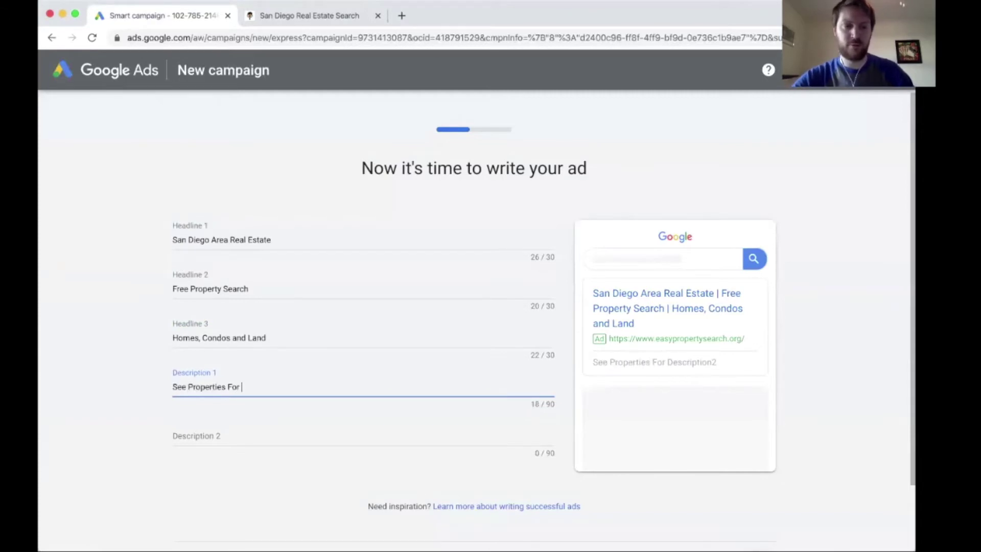
{"action": "type", "text": "Sale In "}
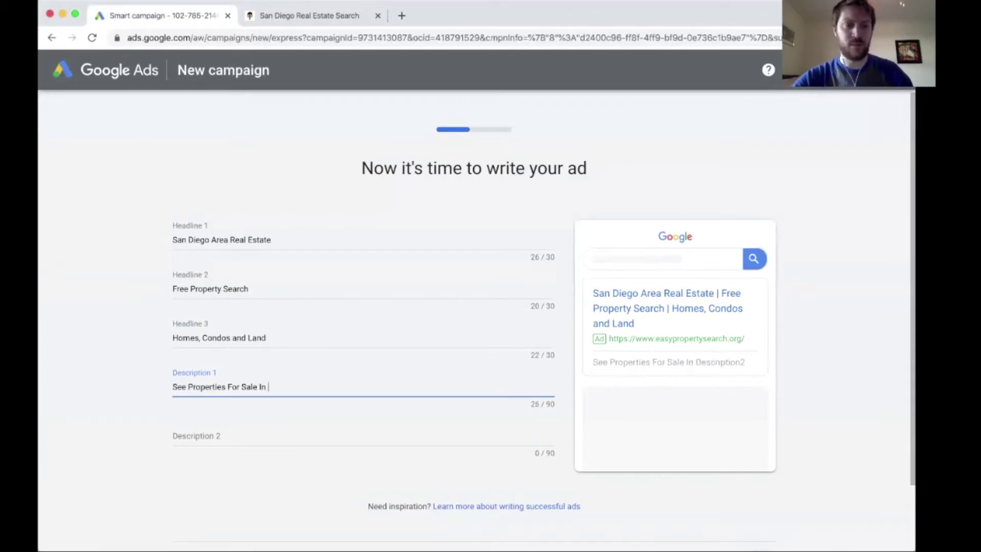
{"action": "type", "text": "The San Die"}
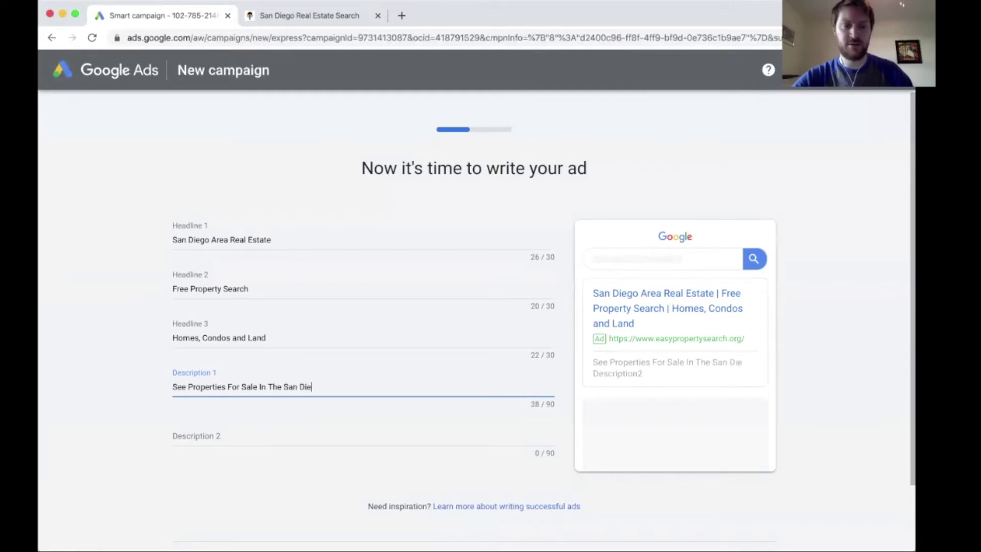
{"action": "type", "text": "go Area"}
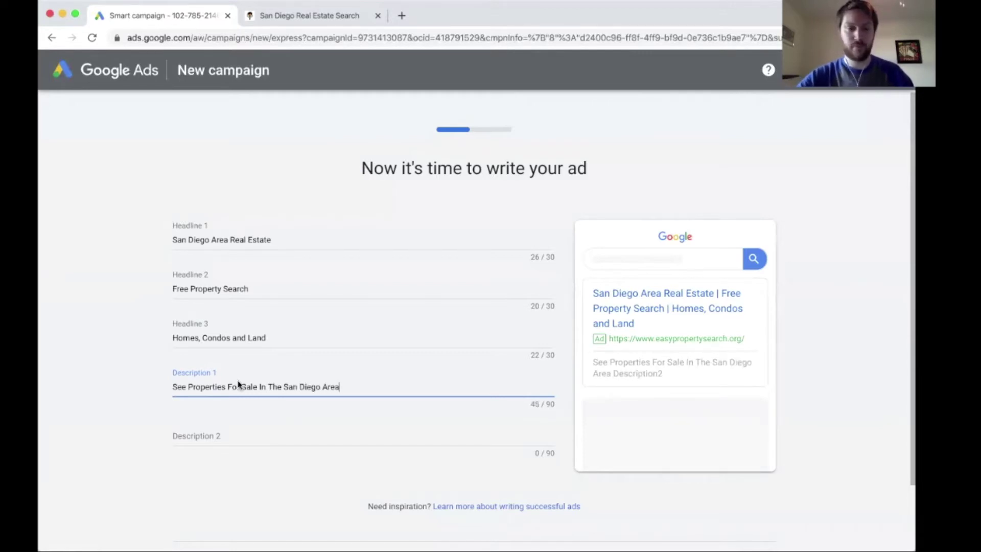
{"action": "type", "text": "."}
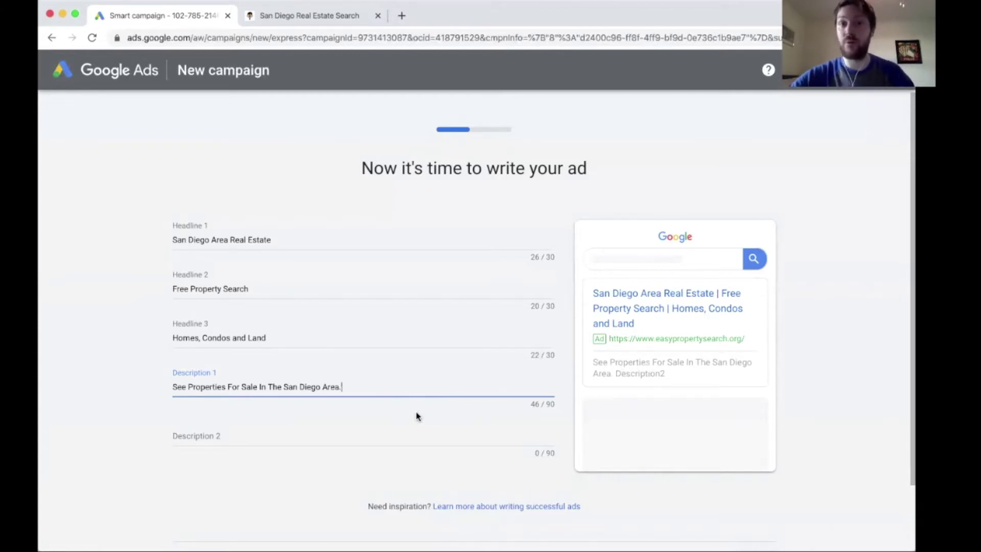
- Write "Full Details On All Homes, Condos, and Land." as the ad's Description 2
{"action": "key", "text": "super+Tab"}
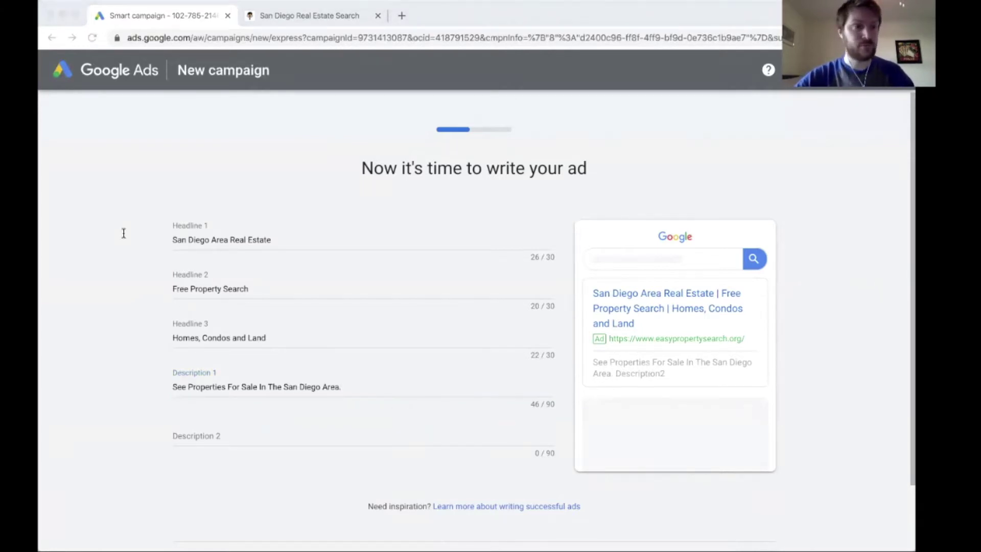
{"action": "key", "text": "super+Tab"}
{"action": "left_click", "coordinate": [215, 438]}
{"action": "type", "text": "Ful"}
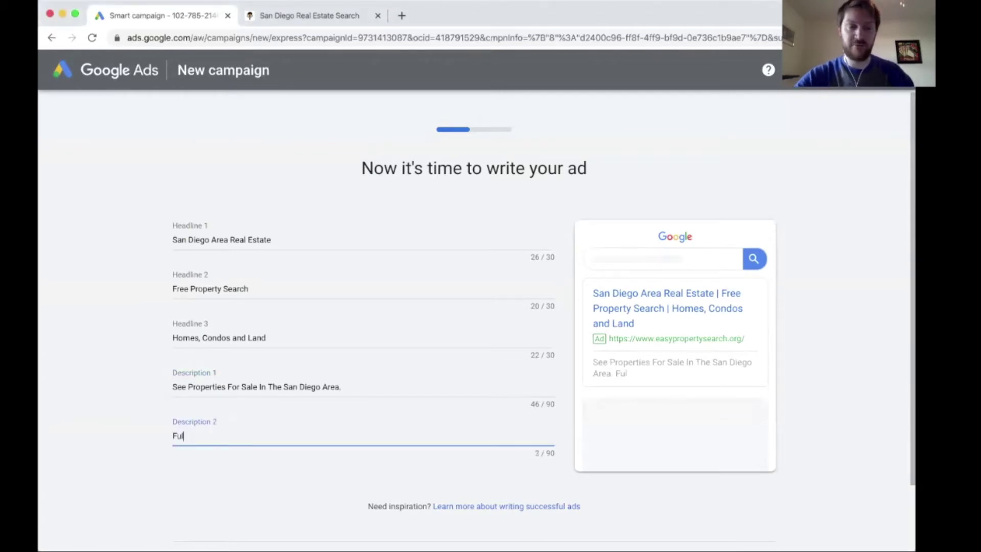
{"action": "type", "text": "l Details On"}
{"action": "key", "text": "super+Tab"}
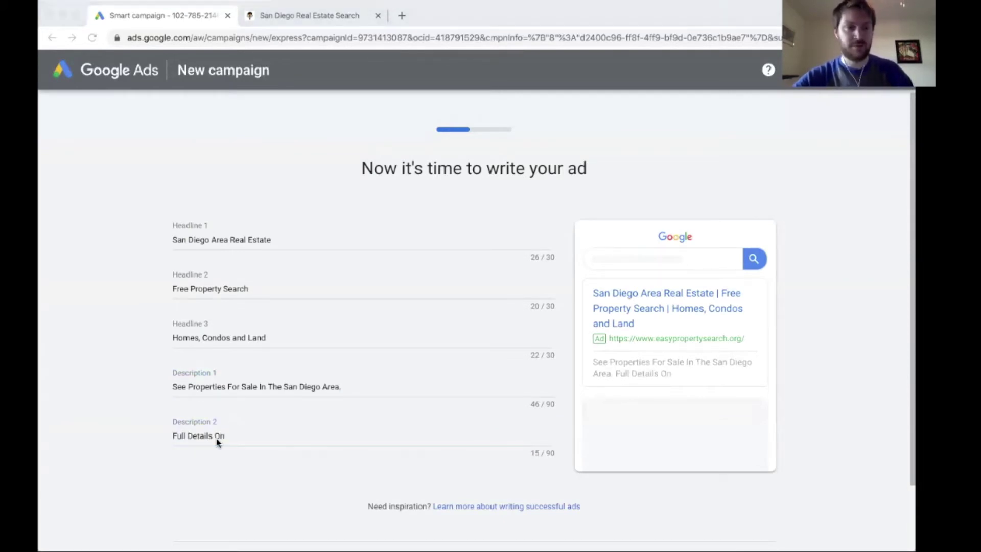
{"action": "left_click", "coordinate": [217, 438]}
{"action": "type", "text": "All Hom"}
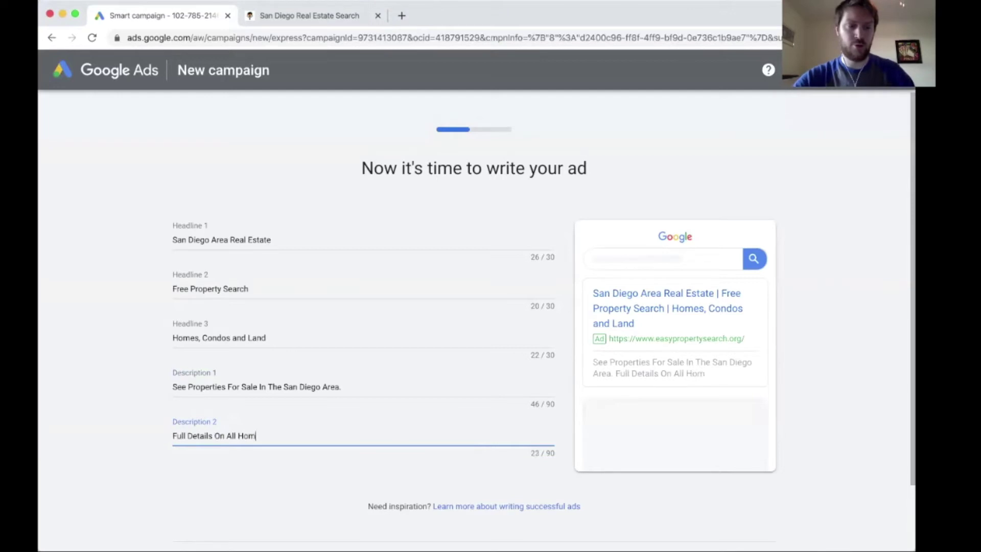
{"action": "type", "text": "es, Condos, and Land."}
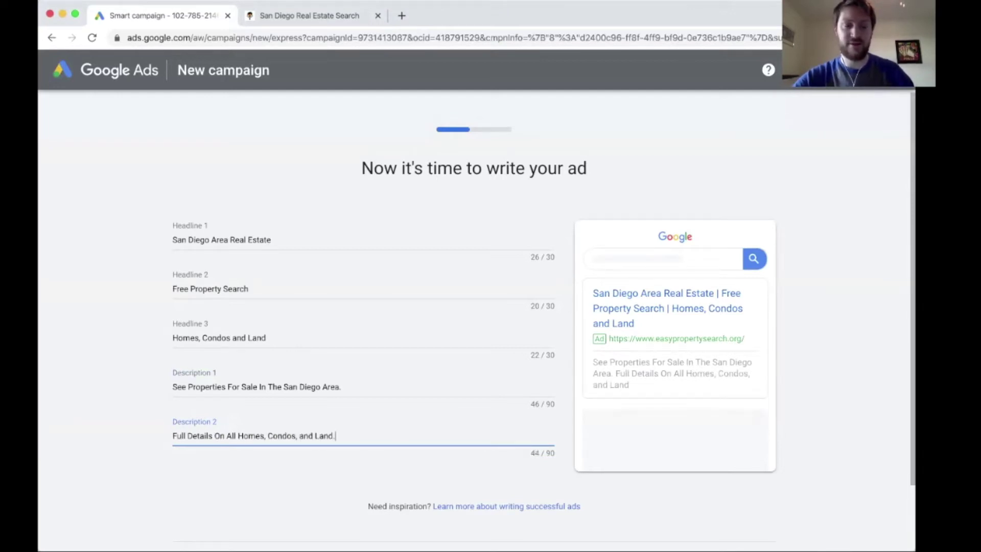
{"action": "key", "text": "super+Tab"}
{"action": "key", "text": "super+Tab"}
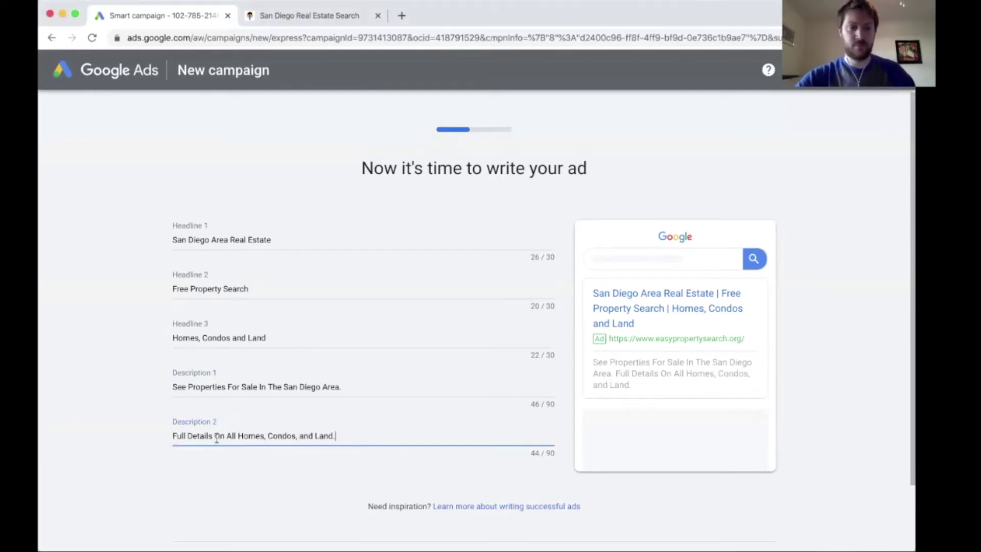
{"action": "left_click", "coordinate": [59, 351]}
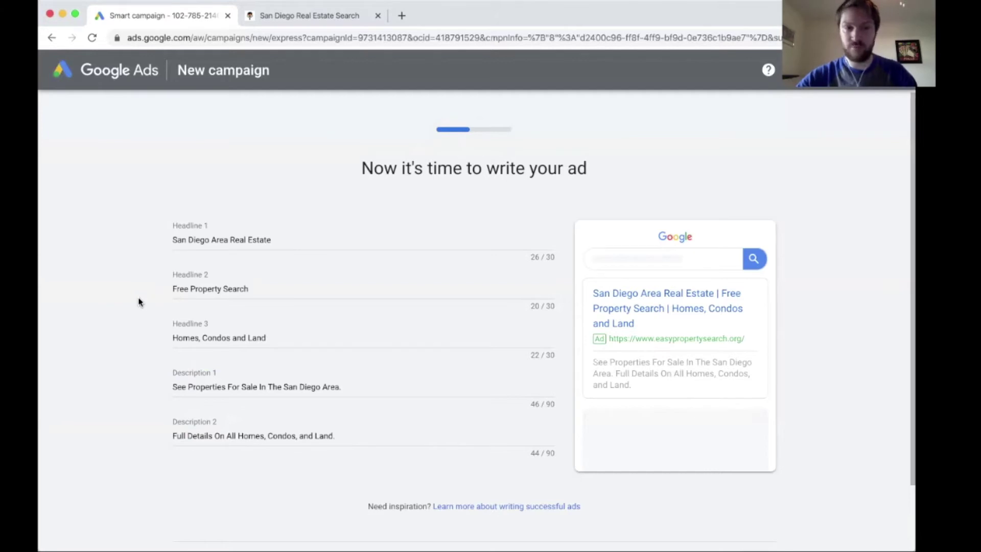
- Review the completed headlines and descriptions, and accept the ad to continue to the keyword themes
{"action": "scroll", "coordinate": [131, 302], "scroll_direction": "down", "scroll_amount": 3}
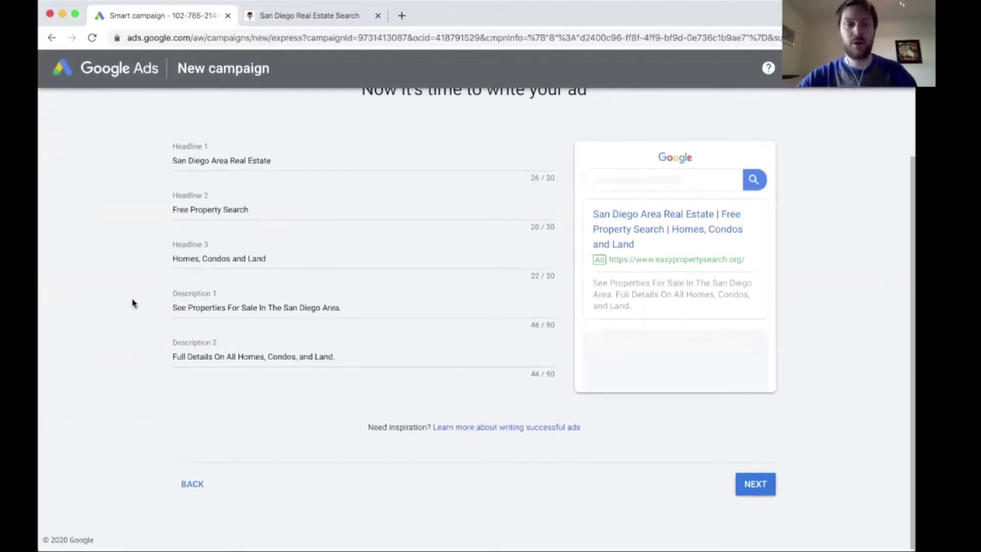
{"action": "scroll", "coordinate": [328, 257], "scroll_direction": "up", "scroll_amount": 3}
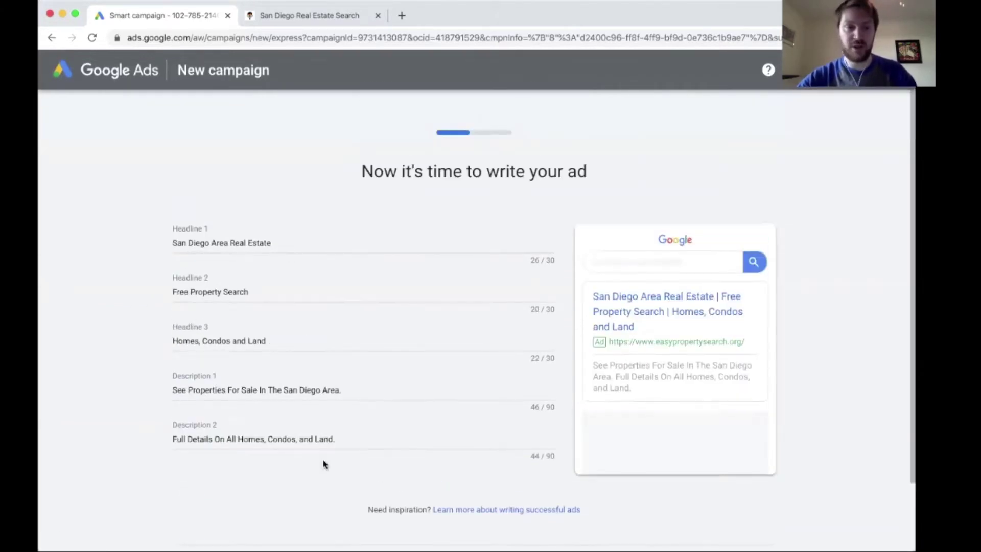
{"action": "scroll", "coordinate": [378, 372], "scroll_direction": "down", "scroll_amount": 3}
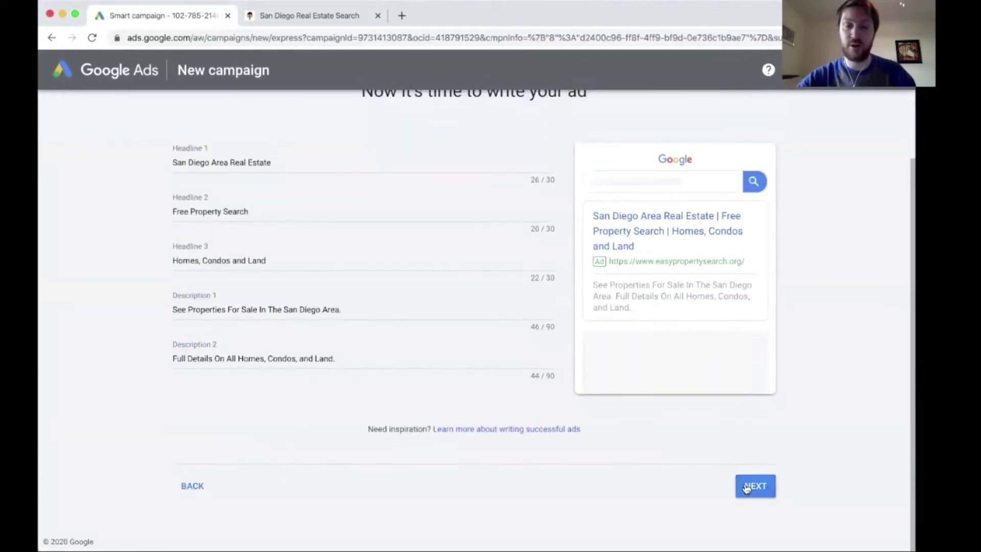
{"action": "left_click", "coordinate": [746, 481]}
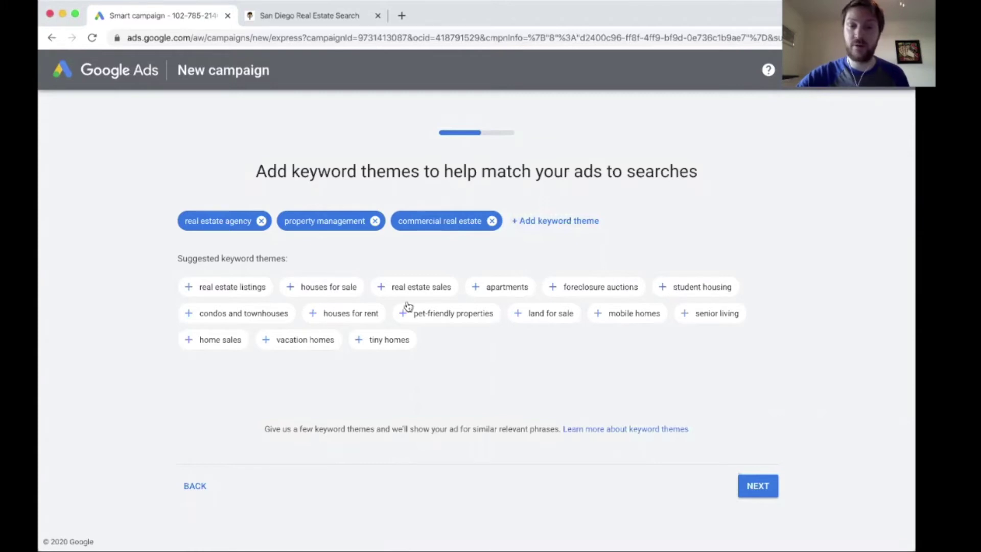
- Add the suggested keyword theme "houses for sale" and continue to the ad's location settings
{"action": "left_click", "coordinate": [297, 288]}
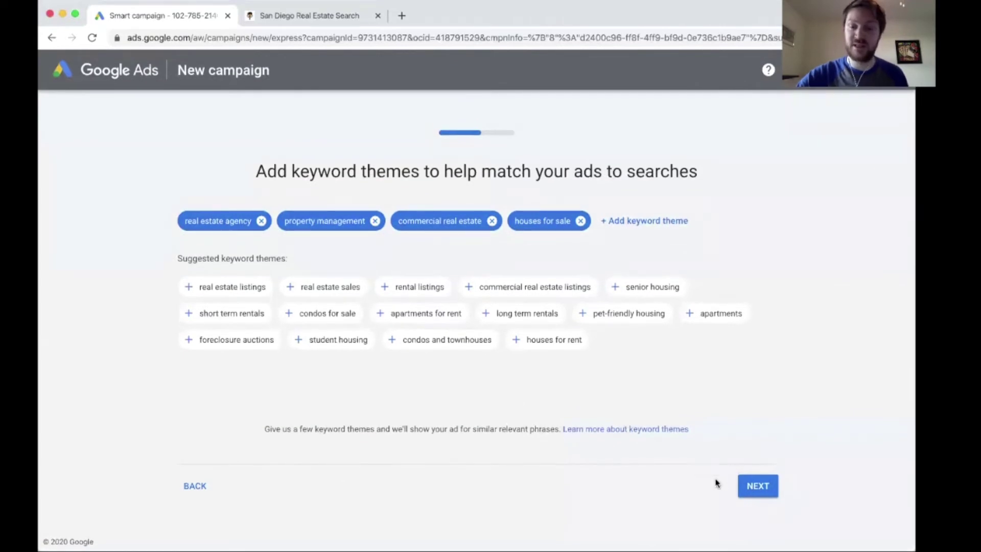
{"action": "left_click", "coordinate": [748, 487]}
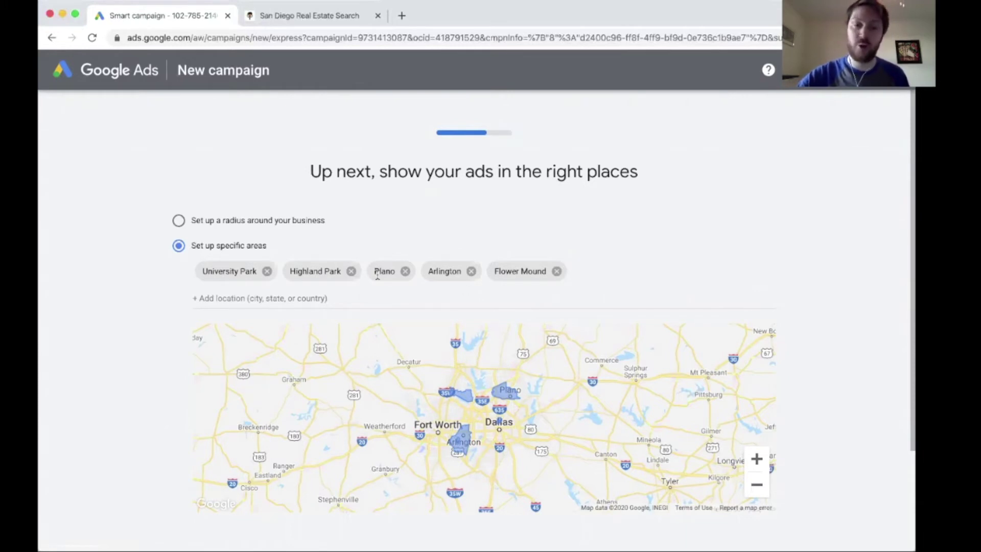
- Remove the preset target areas University Park, Highland Park, Plano, Arlington and Flower Mound
{"action": "left_click", "coordinate": [267, 271]}
{"action": "left_click", "coordinate": [265, 272]}
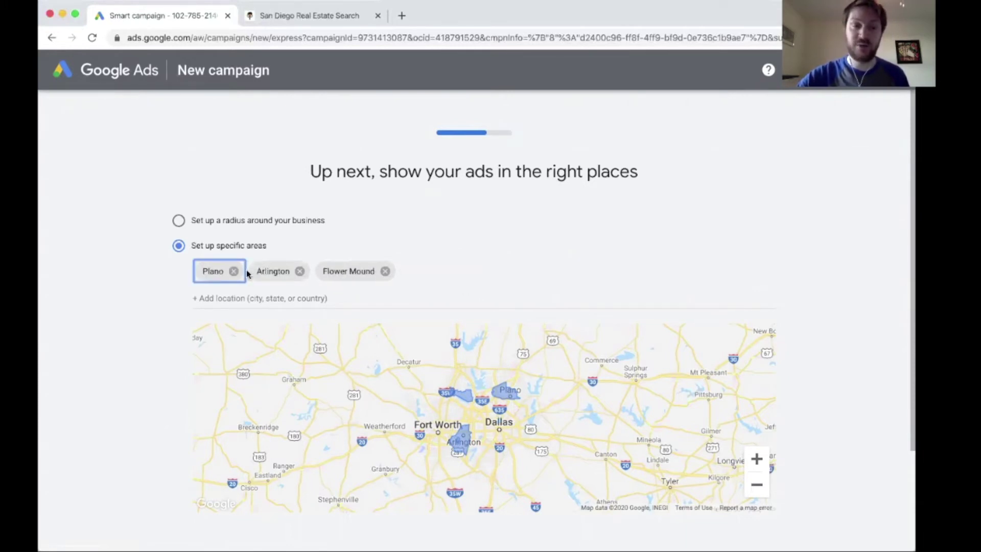
{"action": "left_click", "coordinate": [234, 272]}
{"action": "left_click", "coordinate": [245, 272]}
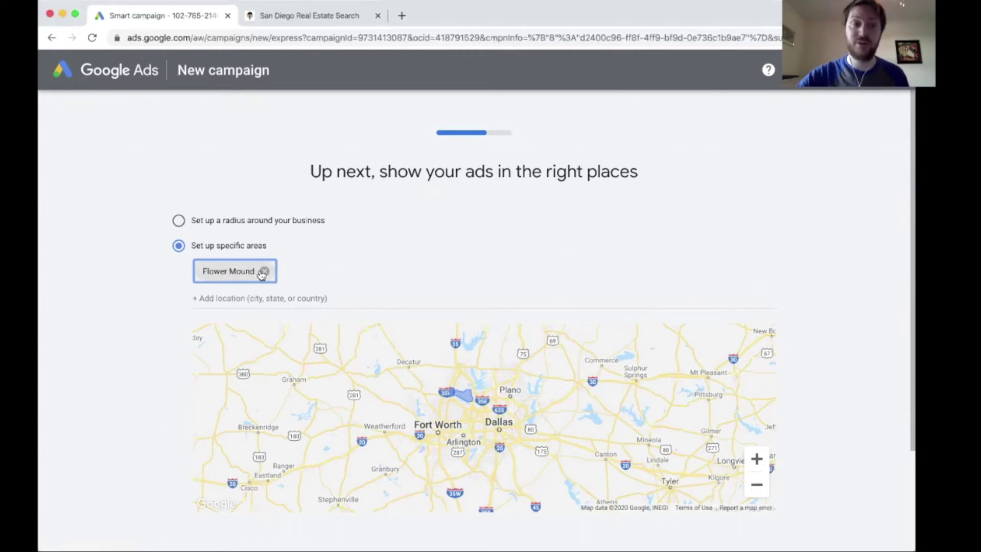
{"action": "left_click", "coordinate": [264, 272]}
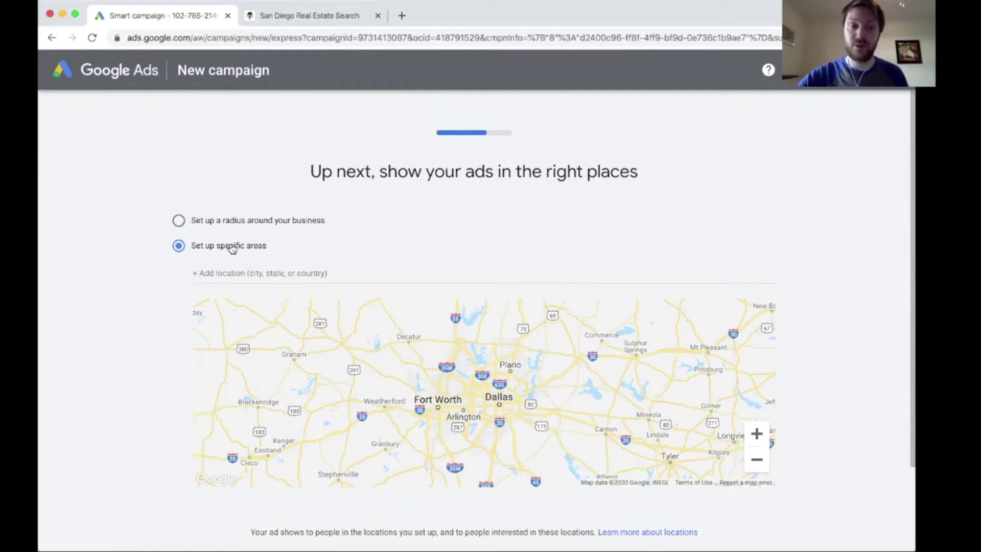
- Examine the targeting map, going from the Dallas region out to the world view and in on the San Diego area
{"action": "left_click", "coordinate": [757, 464]}
{"action": "left_click", "coordinate": [757, 463]}
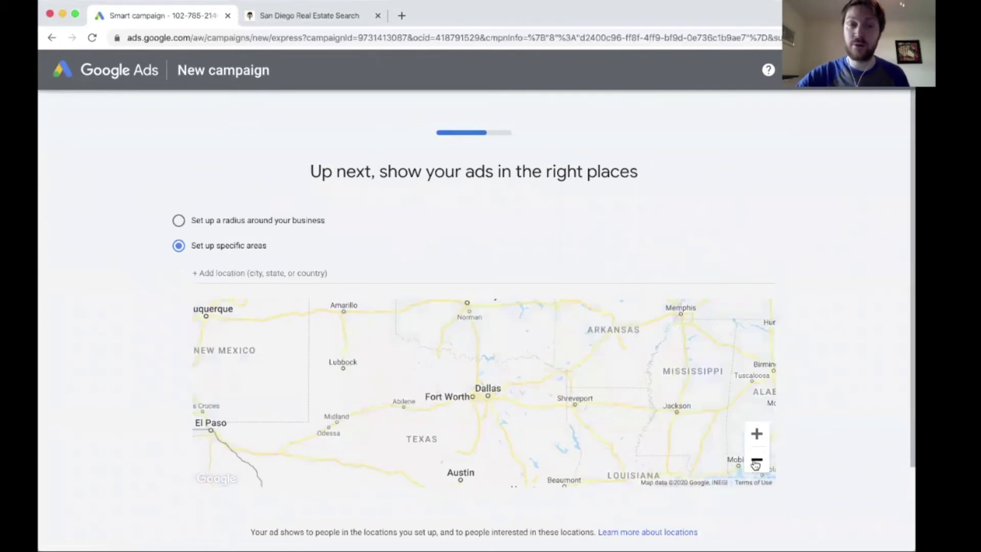
{"action": "left_click", "coordinate": [757, 463]}
{"action": "left_click", "coordinate": [757, 463]}
{"action": "left_click", "coordinate": [757, 463]}
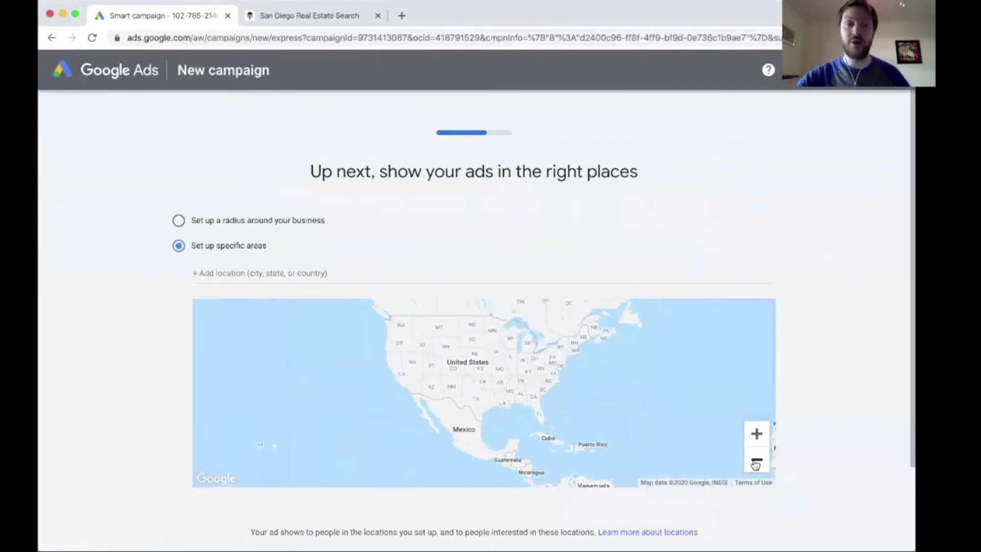
{"action": "left_click", "coordinate": [756, 463]}
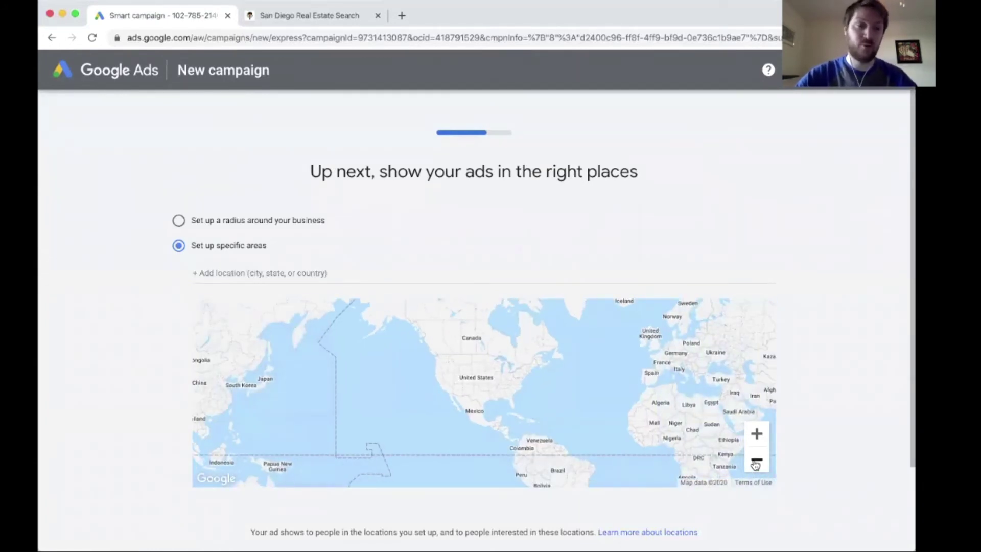
{"action": "left_click_drag", "start_coordinate": [730, 451], "coordinate": [680, 358]}
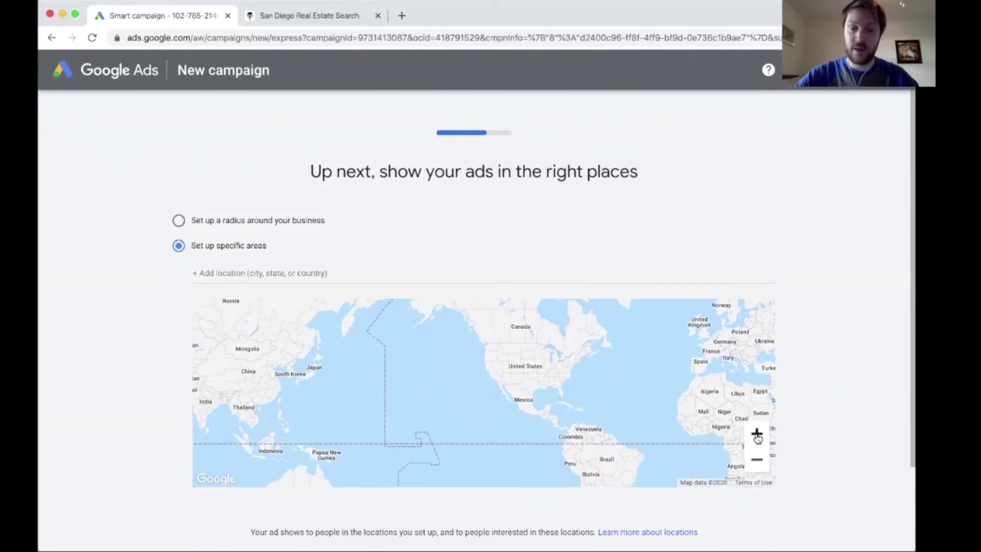
{"action": "left_click", "coordinate": [758, 438]}
{"action": "left_click", "coordinate": [758, 438]}
{"action": "left_click_drag", "start_coordinate": [521, 399], "coordinate": [520, 336]}
{"action": "left_click", "coordinate": [757, 434]}
{"action": "scroll", "coordinate": [649, 369], "scroll_direction": "up", "scroll_amount": 3}
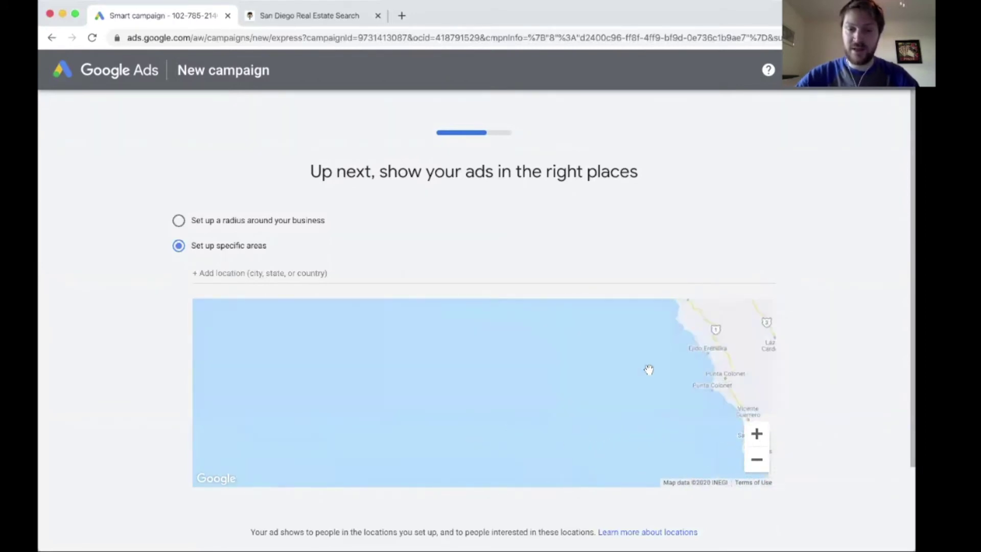
{"action": "scroll", "coordinate": [649, 369], "scroll_direction": "down", "scroll_amount": 2}
{"action": "left_click_drag", "start_coordinate": [649, 369], "coordinate": [618, 444]}
{"action": "scroll", "coordinate": [591, 390], "scroll_direction": "up", "scroll_amount": 2}
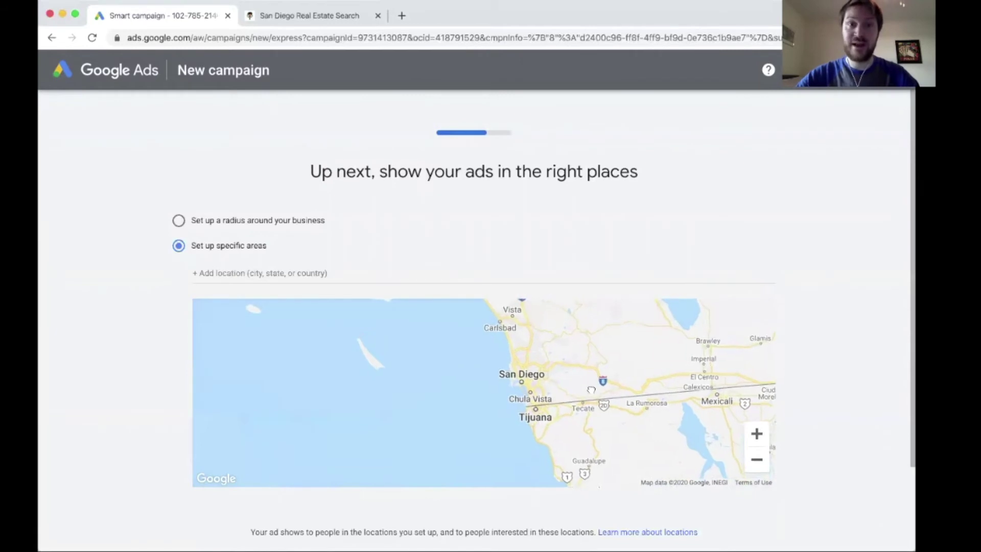
- Add the city of San Diego, California, as a specific target area for the ads
{"action": "left_click_drag", "start_coordinate": [591, 389], "coordinate": [557, 393]}
{"action": "left_click", "coordinate": [757, 433]}
{"action": "left_click", "coordinate": [757, 434]}
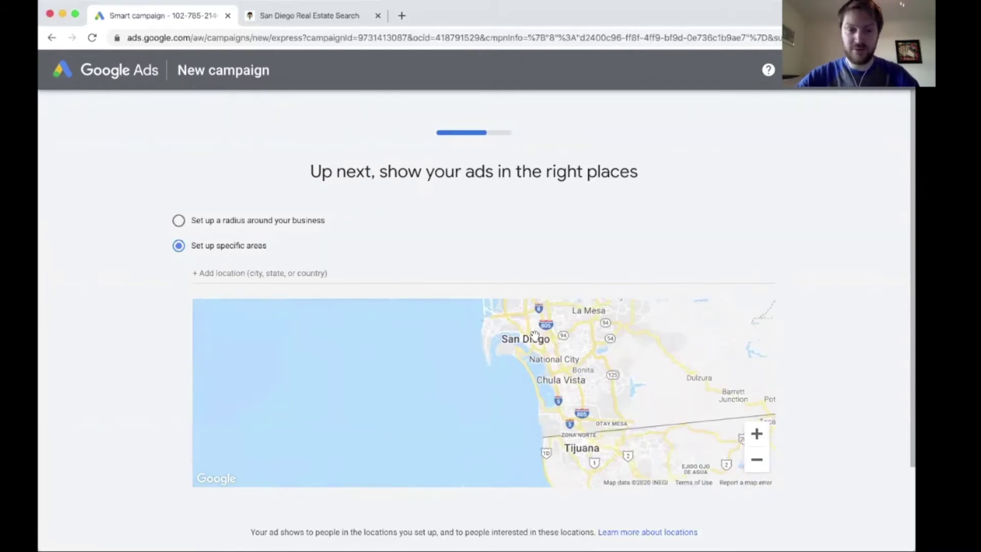
{"action": "left_click", "coordinate": [278, 270]}
{"action": "type", "text": "Sa"}
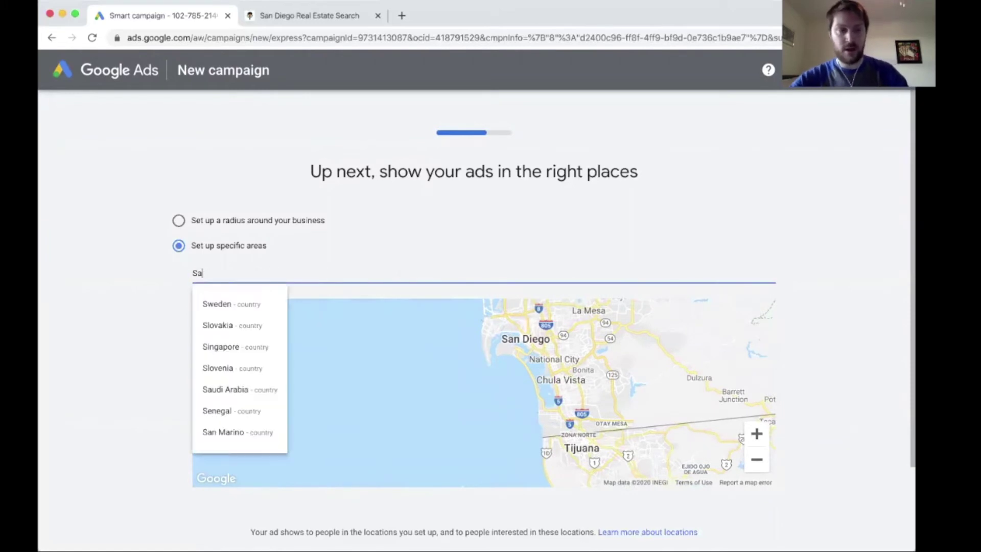
{"action": "type", "text": "n Diego"}
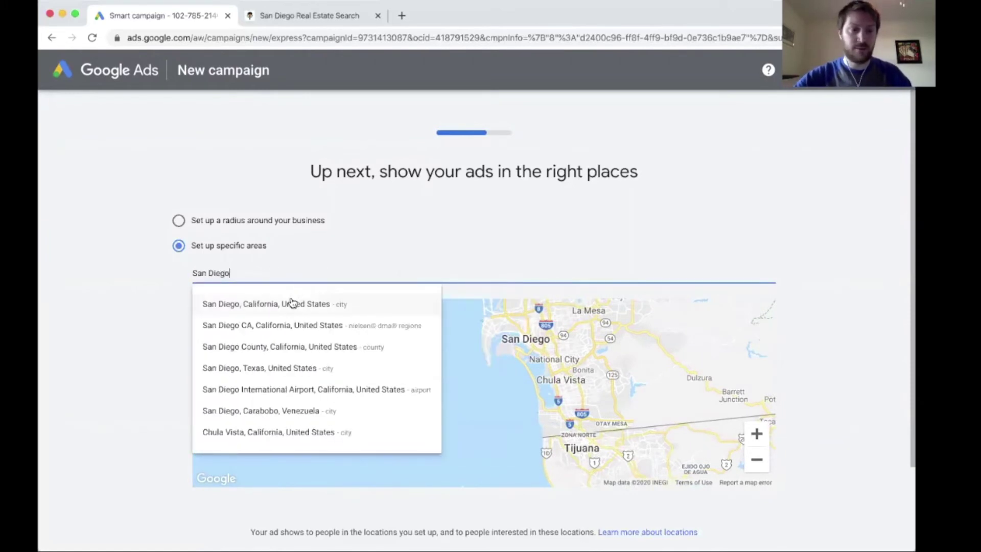
{"action": "left_click", "coordinate": [291, 303]}
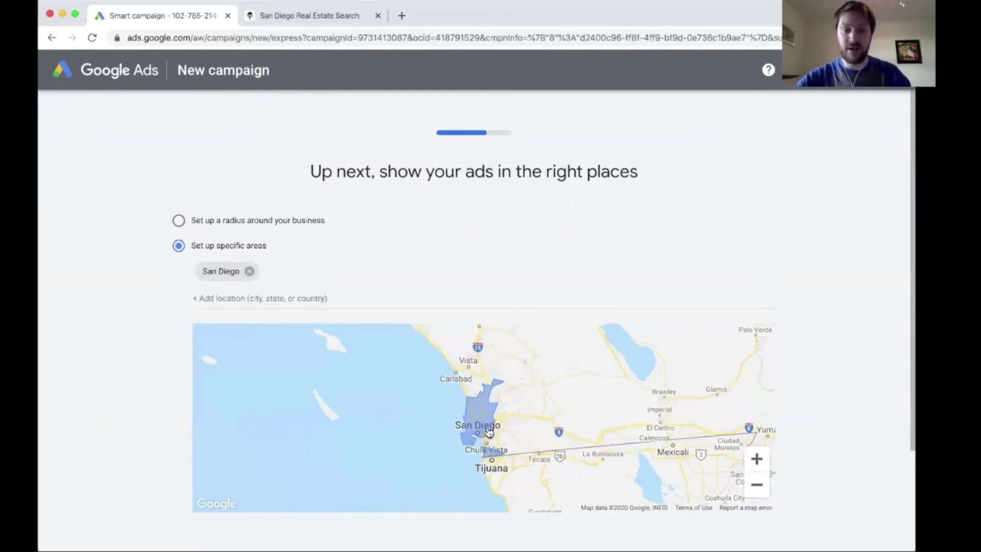
- Add the California cities Carlsbad and Vista to the specific target areas
{"action": "left_click", "coordinate": [282, 300]}
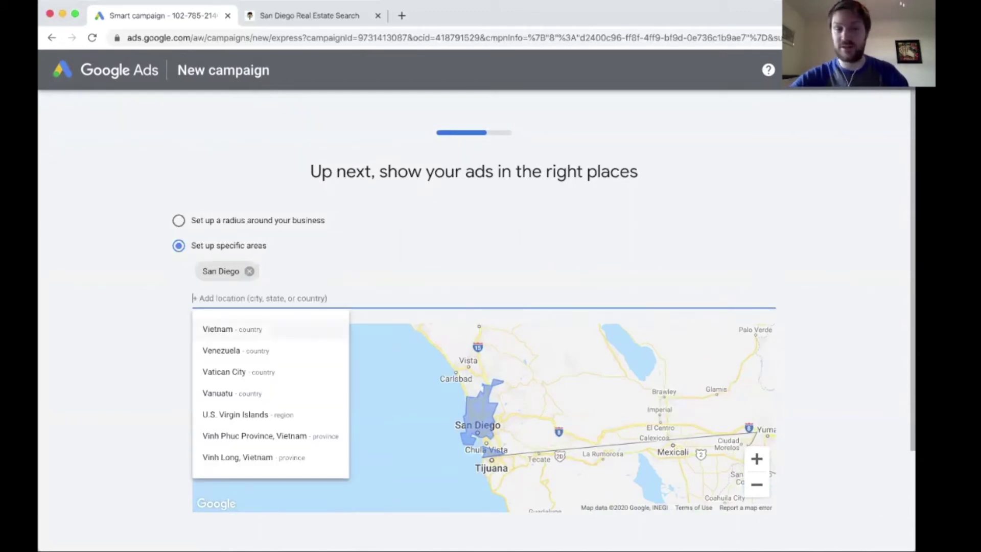
{"action": "type", "text": "carlsbad"}
{"action": "left_click", "coordinate": [304, 330]}
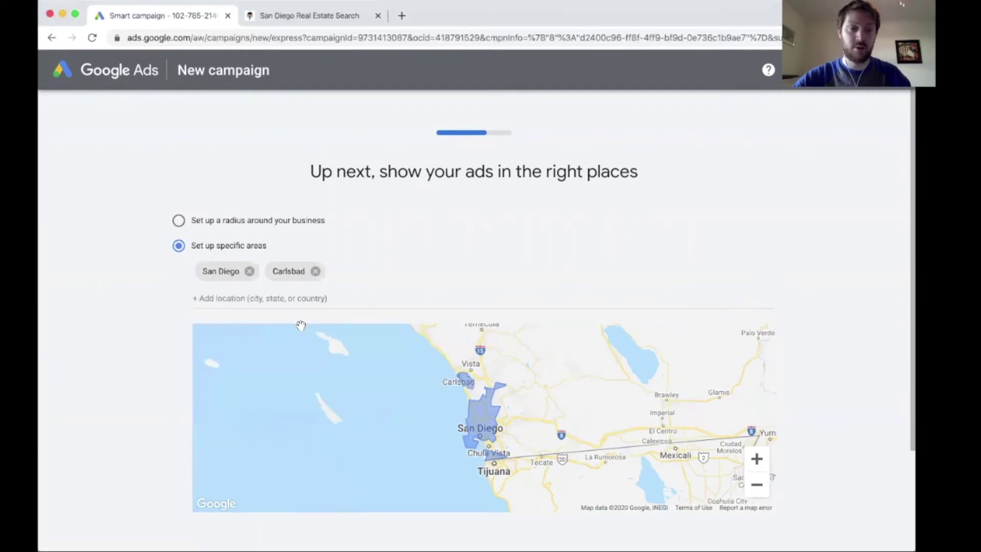
{"action": "left_click", "coordinate": [341, 300]}
{"action": "type", "text": "vista"}
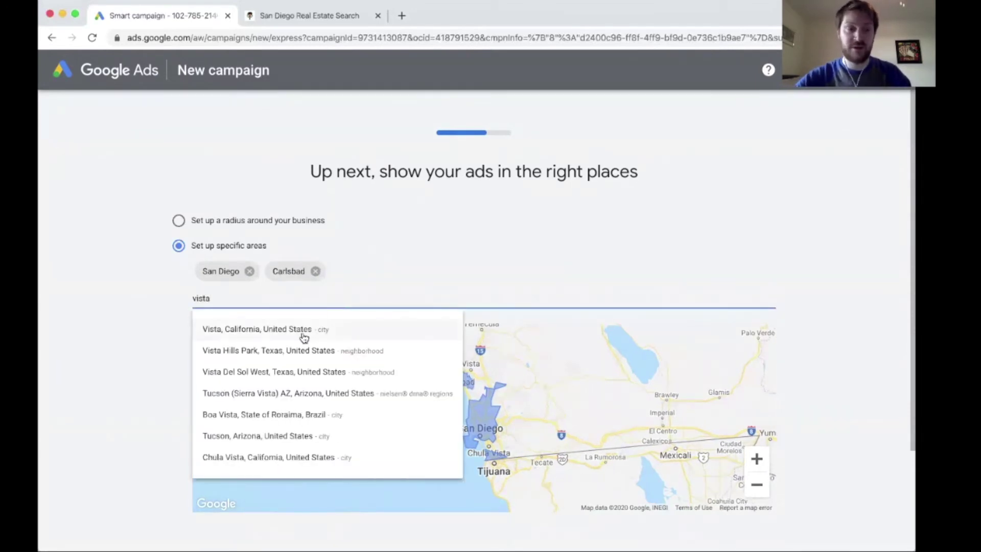
{"action": "left_click", "coordinate": [305, 329]}
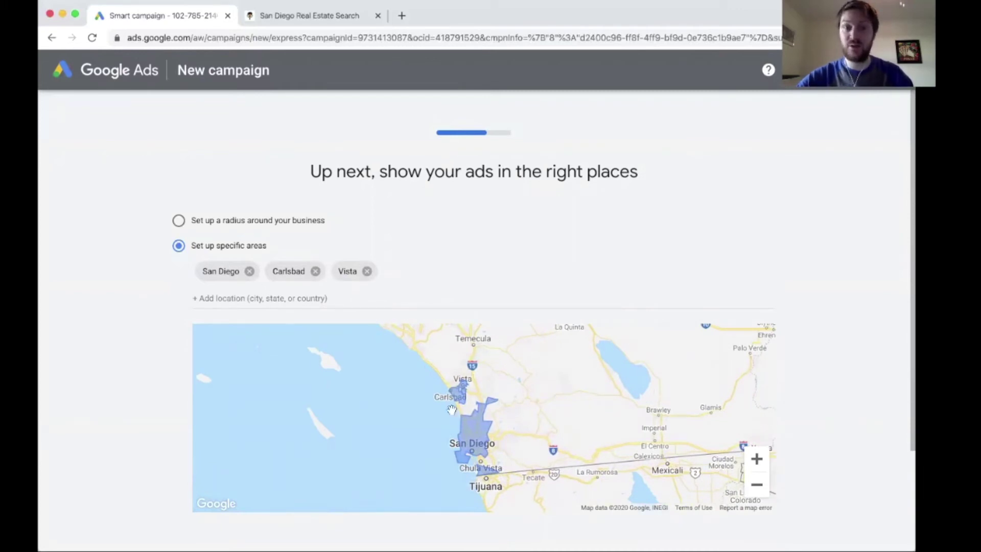
- Switch the targeting to a radius around the business and replace the Dallas address with San Diego, CA, USA
{"action": "left_click", "coordinate": [217, 227]}
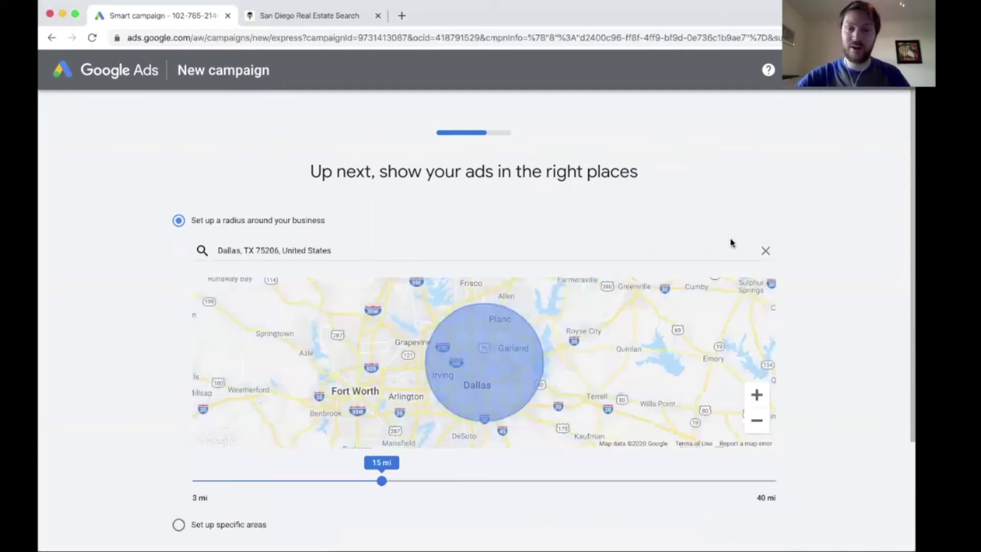
{"action": "left_click", "coordinate": [766, 251]}
{"action": "left_click", "coordinate": [243, 253]}
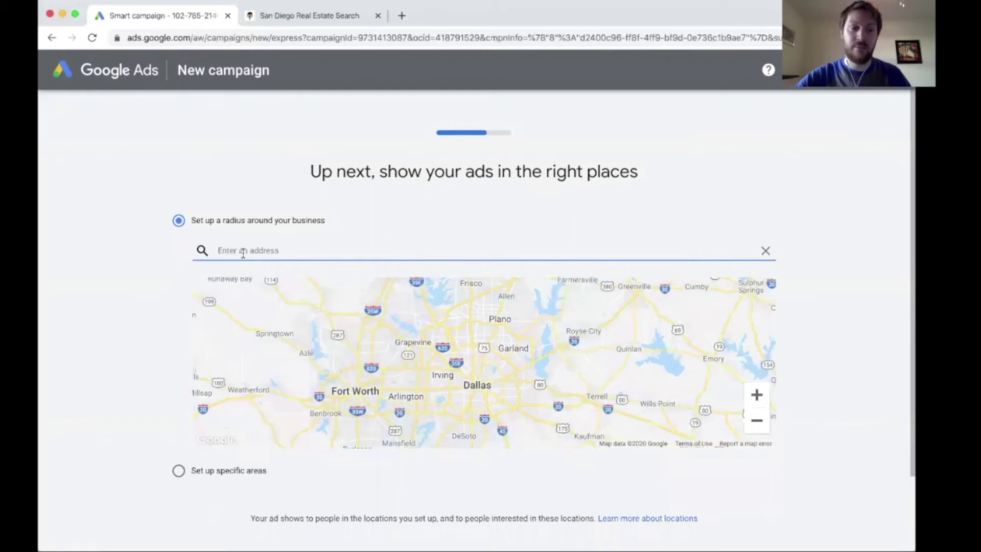
{"action": "type", "text": "San Diego"}
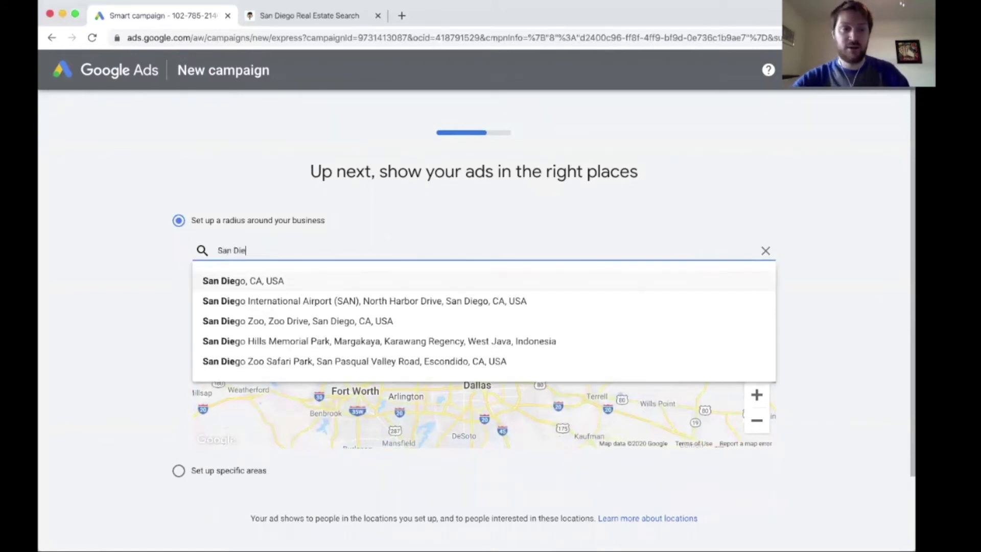
{"action": "left_click", "coordinate": [264, 282]}
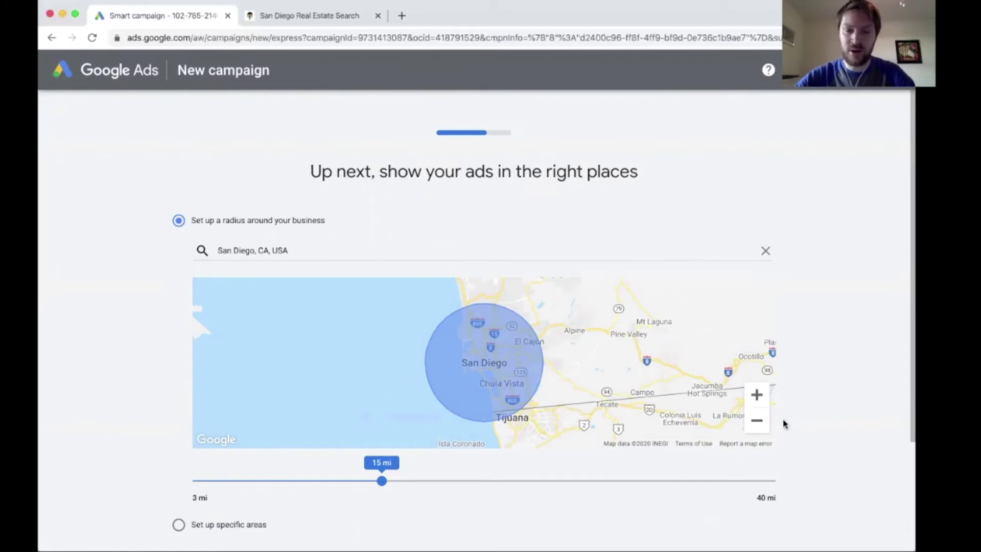
- Check which areas the San Diego circle covers, and change the radius centre to Poway, CA, USA
{"action": "left_click", "coordinate": [757, 421]}
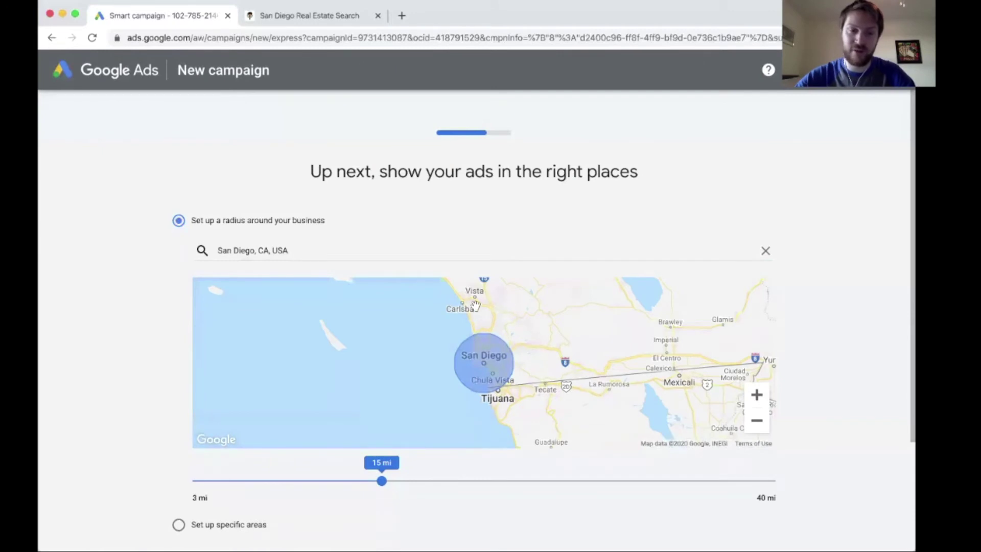
{"action": "left_click_drag", "start_coordinate": [532, 313], "coordinate": [513, 340]}
{"action": "left_click", "coordinate": [757, 394]}
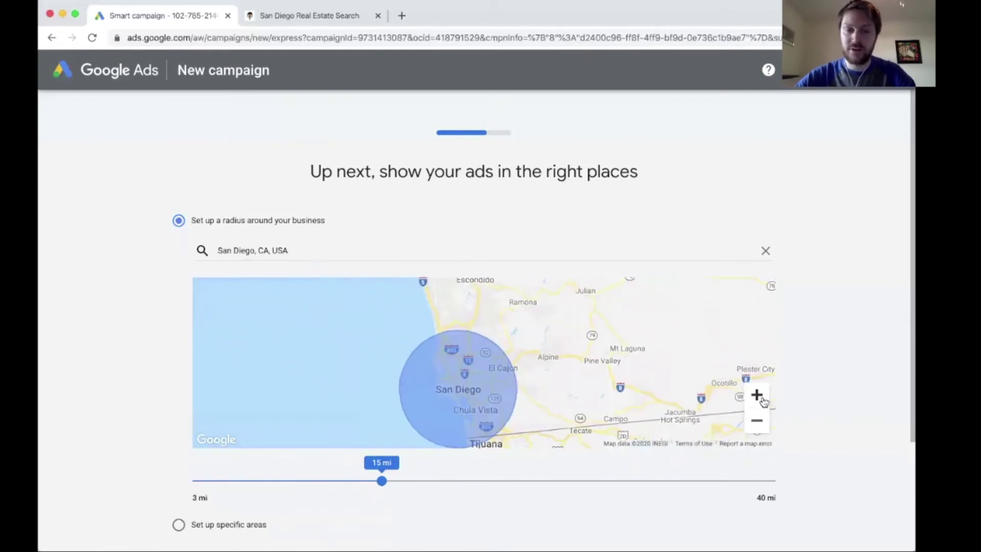
{"action": "left_click_drag", "start_coordinate": [559, 400], "coordinate": [557, 366]}
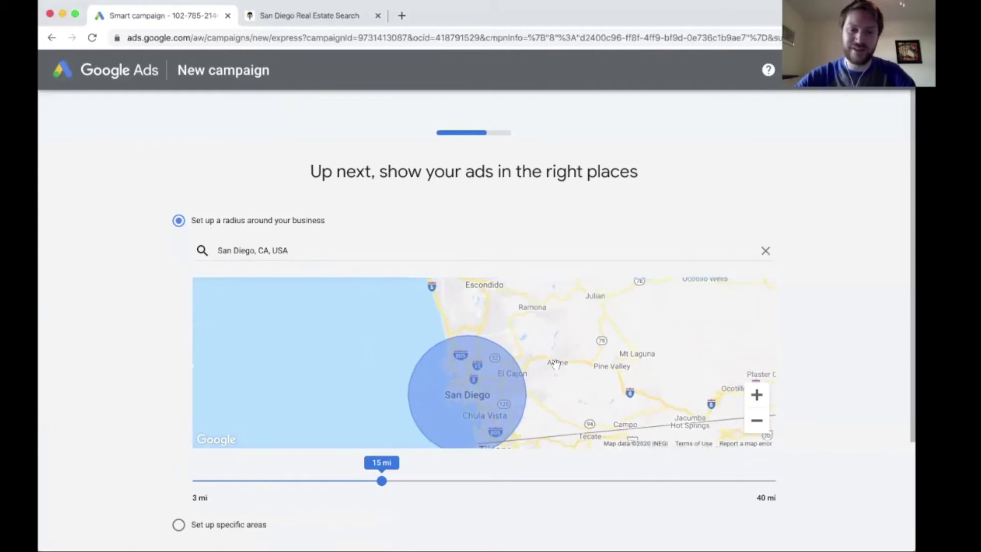
{"action": "left_click", "coordinate": [757, 394]}
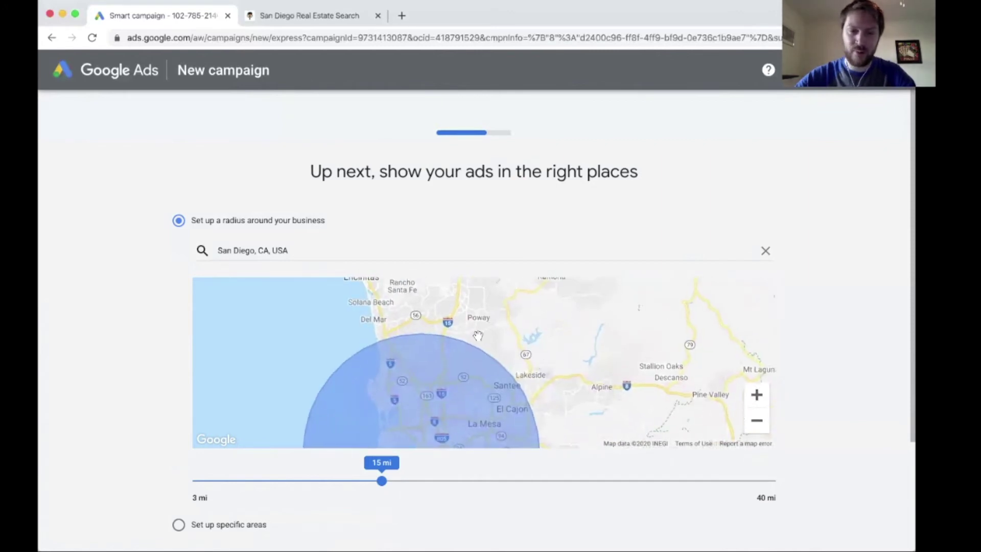
{"action": "left_click", "coordinate": [311, 249]}
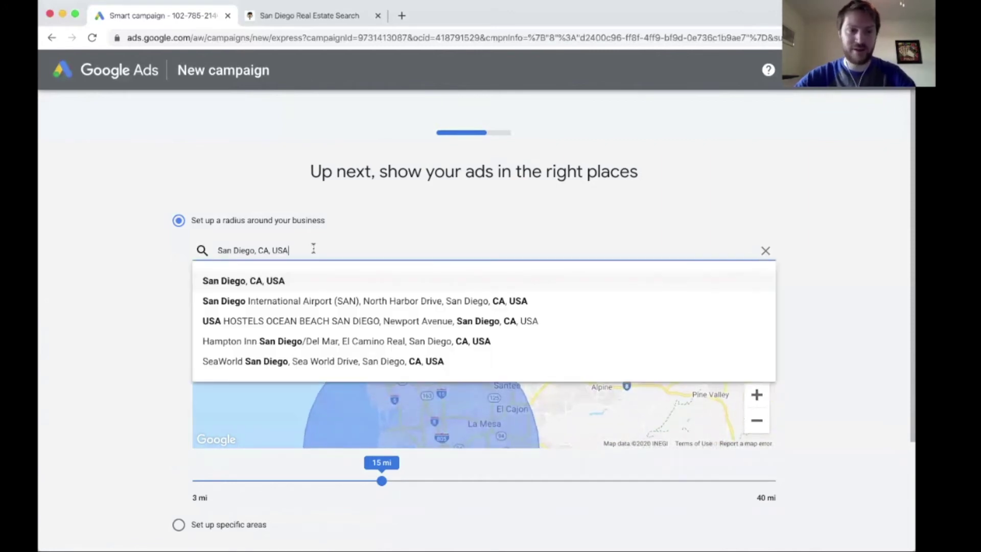
{"action": "left_click", "coordinate": [765, 251]}
{"action": "left_click", "coordinate": [724, 250]}
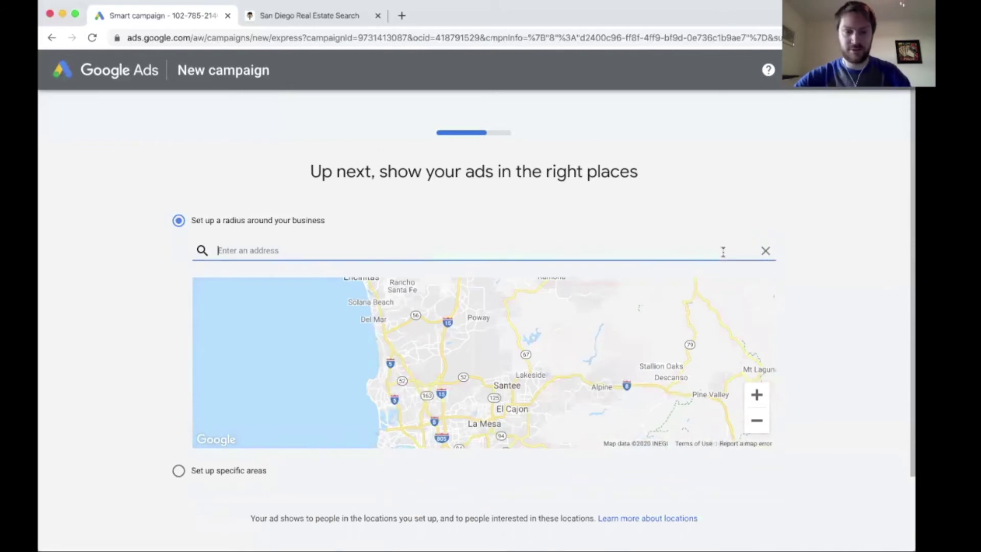
{"action": "type", "text": "Poway"}
{"action": "left_click", "coordinate": [470, 281]}
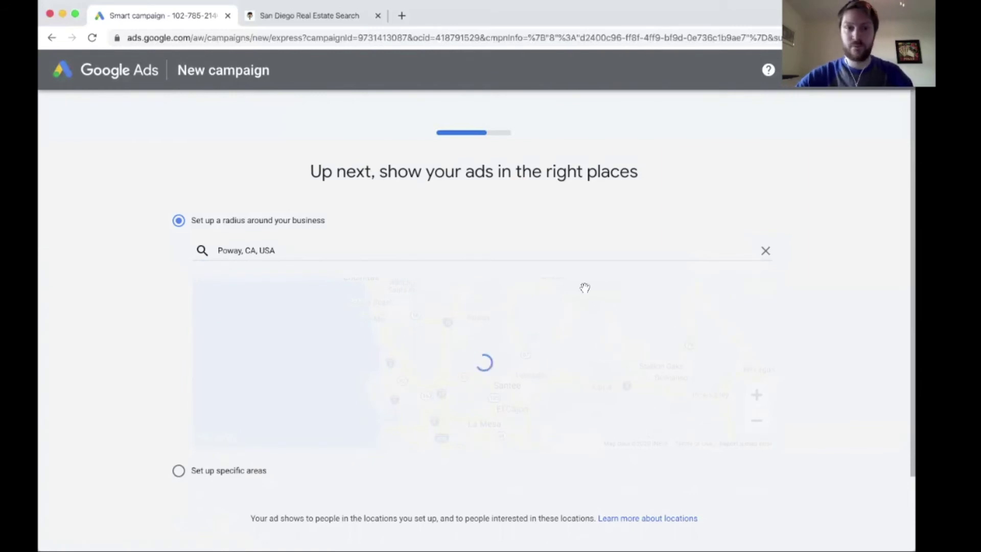
- Widen the targeting radius around Poway to 25 miles
{"action": "left_click_drag", "start_coordinate": [651, 366], "coordinate": [672, 345]}
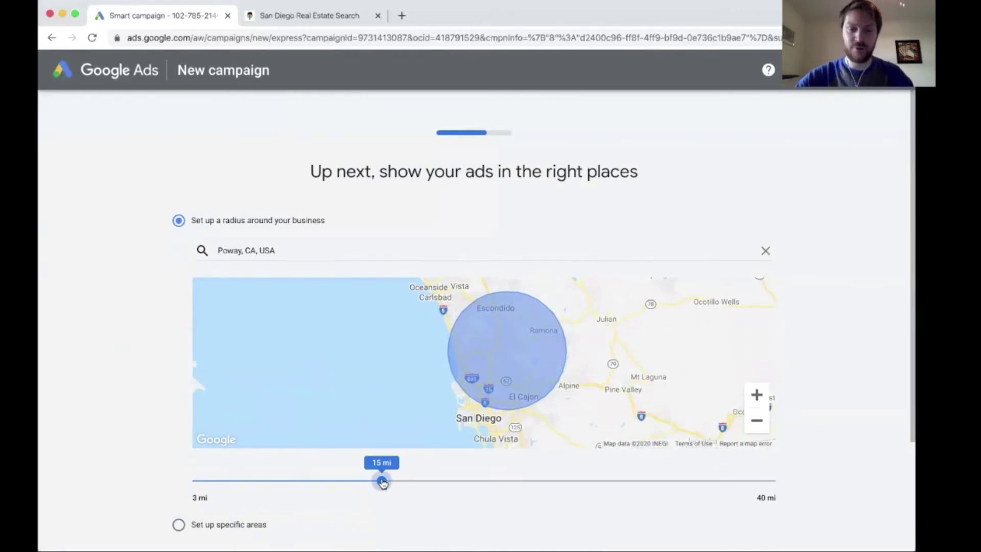
{"action": "left_click_drag", "start_coordinate": [382, 481], "coordinate": [460, 480]}
{"action": "scroll", "coordinate": [542, 433], "scroll_direction": "down", "scroll_amount": 1}
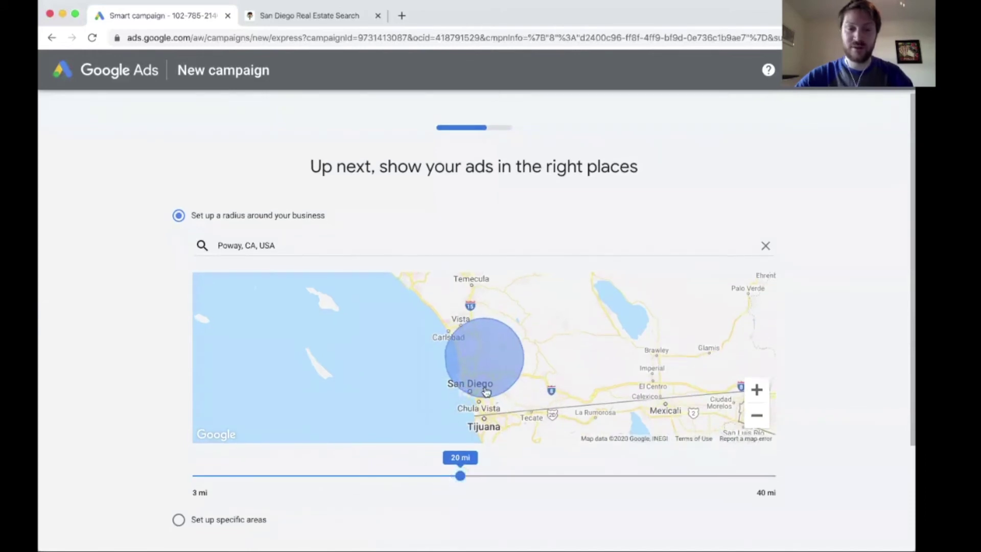
{"action": "left_click", "coordinate": [764, 400]}
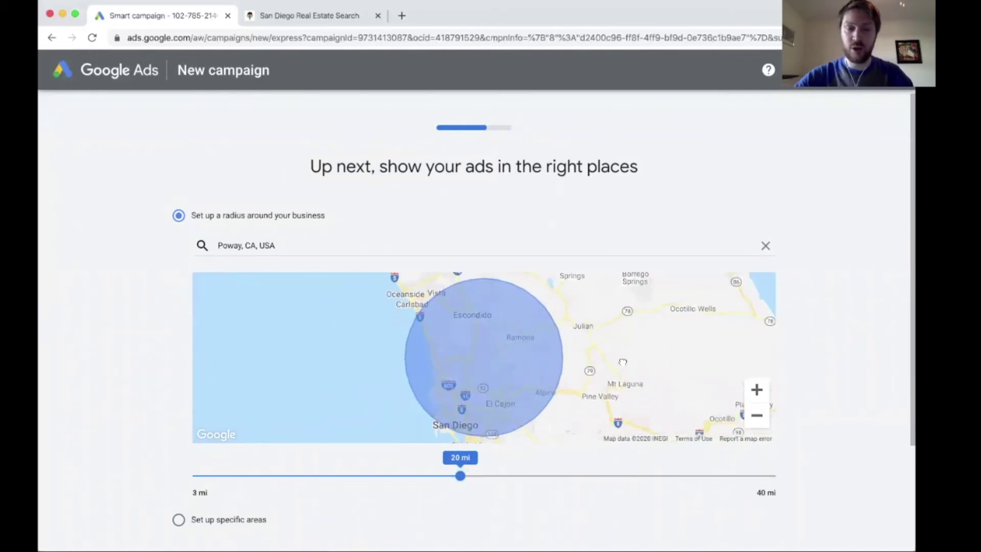
{"action": "left_click_drag", "start_coordinate": [460, 476], "coordinate": [539, 478]}
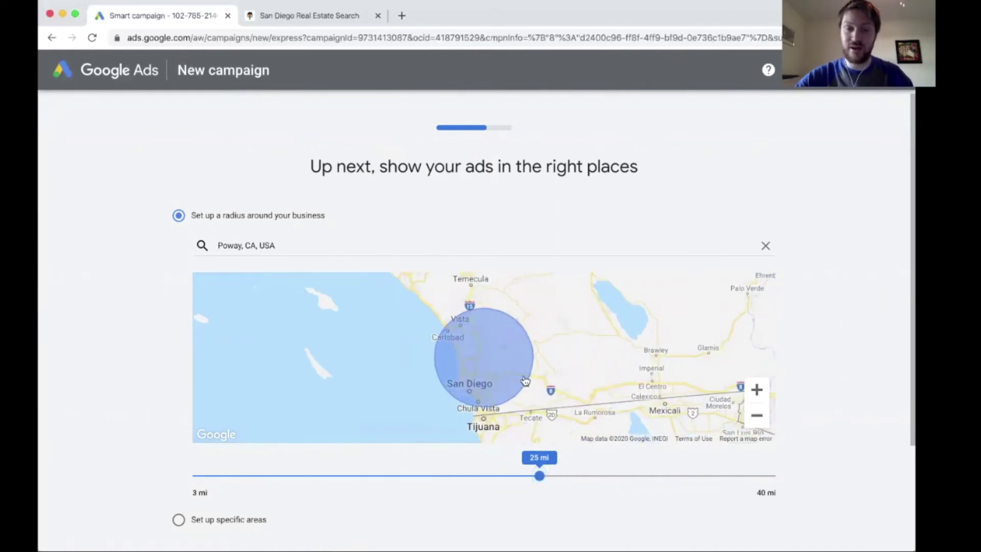
- Examine the map to see which places around San Diego the 25-mile circle covers, from its northern edge to its southern edge
{"action": "left_click_drag", "start_coordinate": [526, 379], "coordinate": [524, 403]}
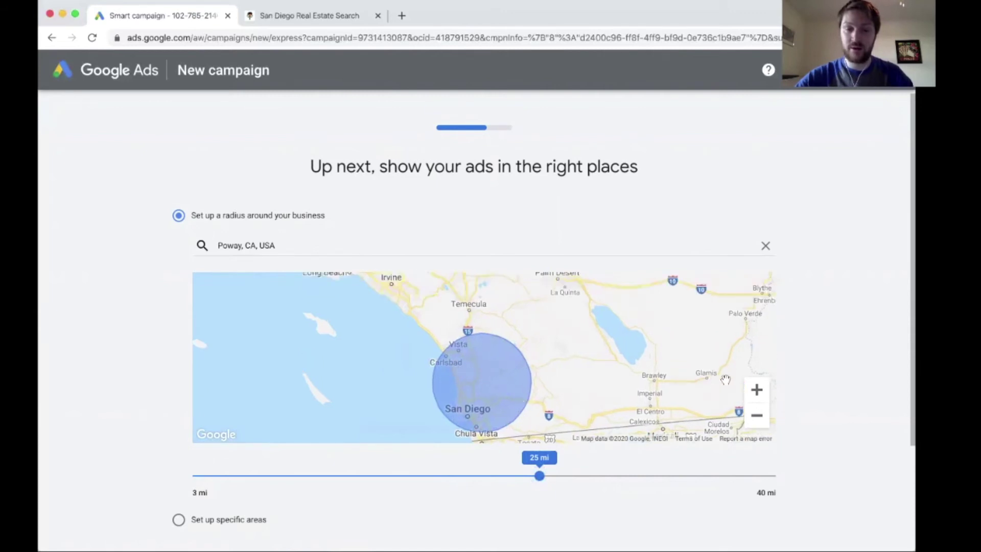
{"action": "left_click", "coordinate": [756, 390]}
{"action": "left_click_drag", "start_coordinate": [599, 376], "coordinate": [592, 306]}
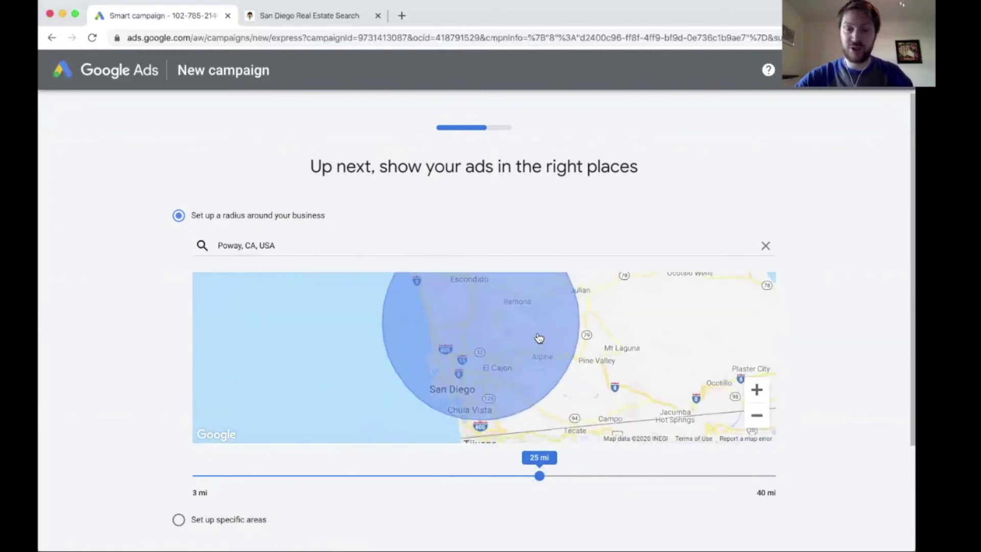
{"action": "left_click_drag", "start_coordinate": [540, 339], "coordinate": [567, 399]}
{"action": "left_click_drag", "start_coordinate": [620, 308], "coordinate": [652, 393]}
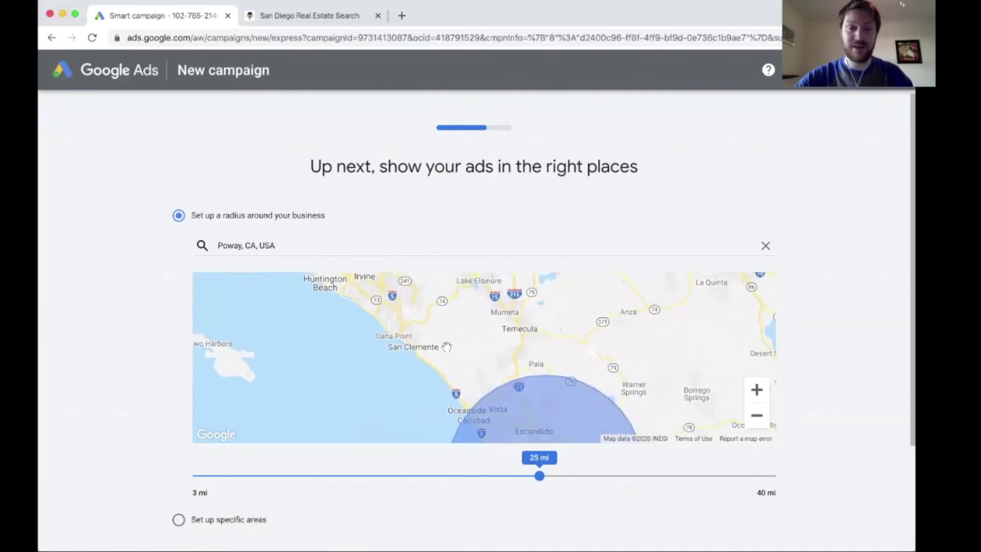
{"action": "left_click_drag", "start_coordinate": [537, 336], "coordinate": [511, 306]}
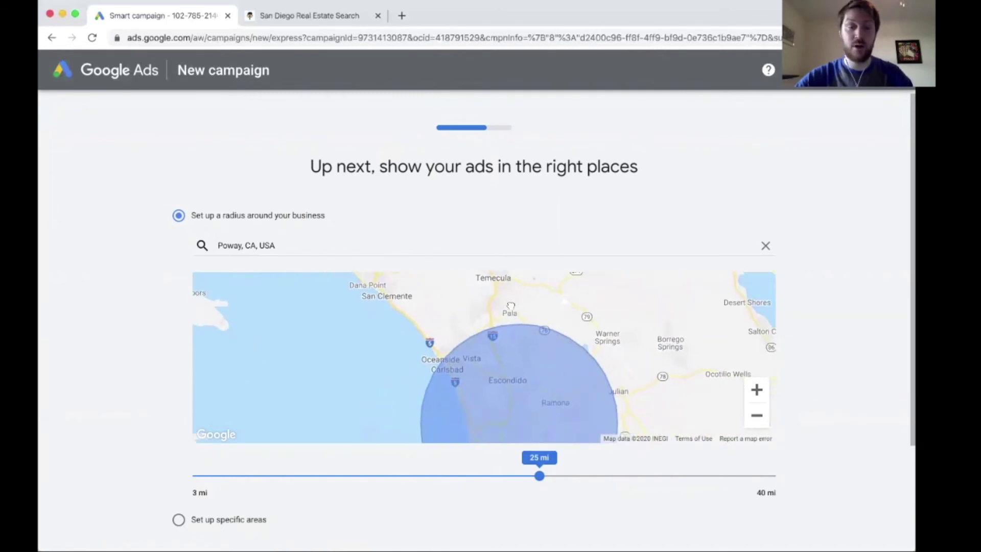
{"action": "left_click_drag", "start_coordinate": [628, 362], "coordinate": [609, 310]}
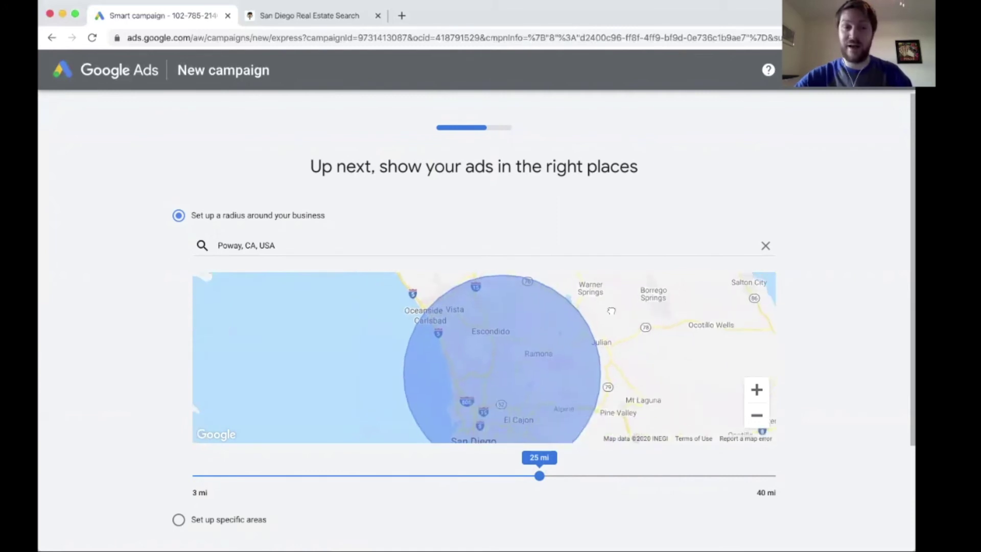
{"action": "left_click_drag", "start_coordinate": [609, 358], "coordinate": [606, 298]}
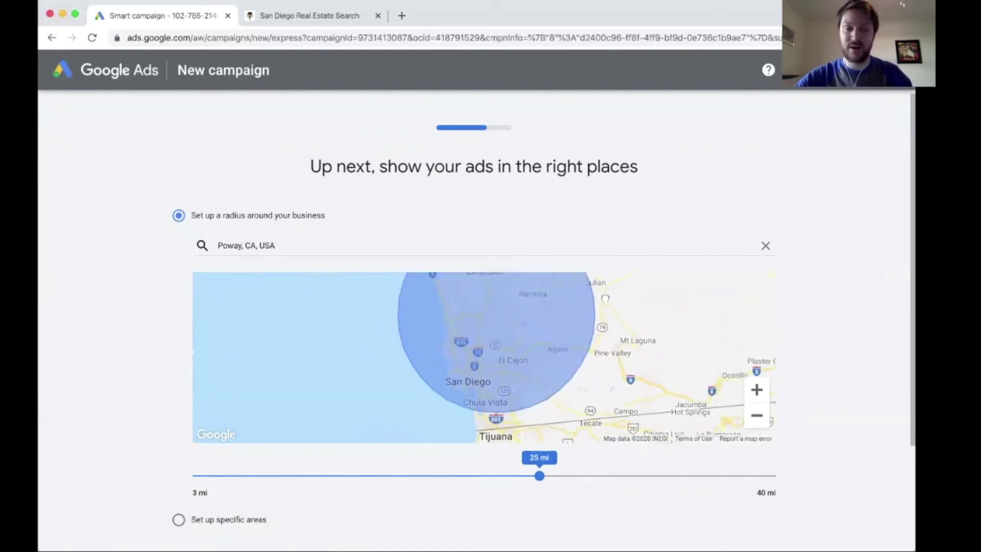
- Accept the radius targeting around Poway and continue to the budget settings
{"action": "left_click", "coordinate": [758, 420]}
{"action": "scroll", "coordinate": [852, 363], "scroll_direction": "down", "scroll_amount": 3}
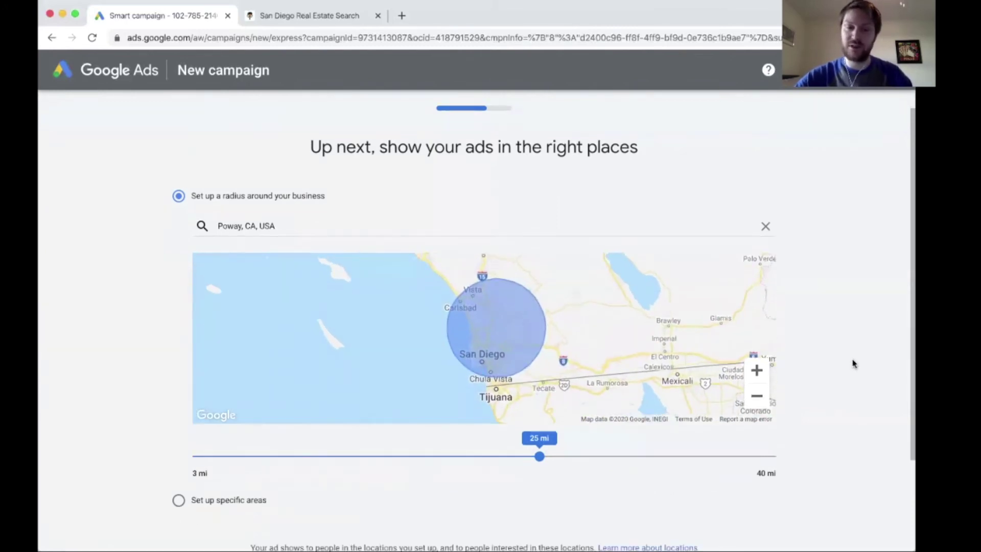
{"action": "left_click", "coordinate": [745, 486]}
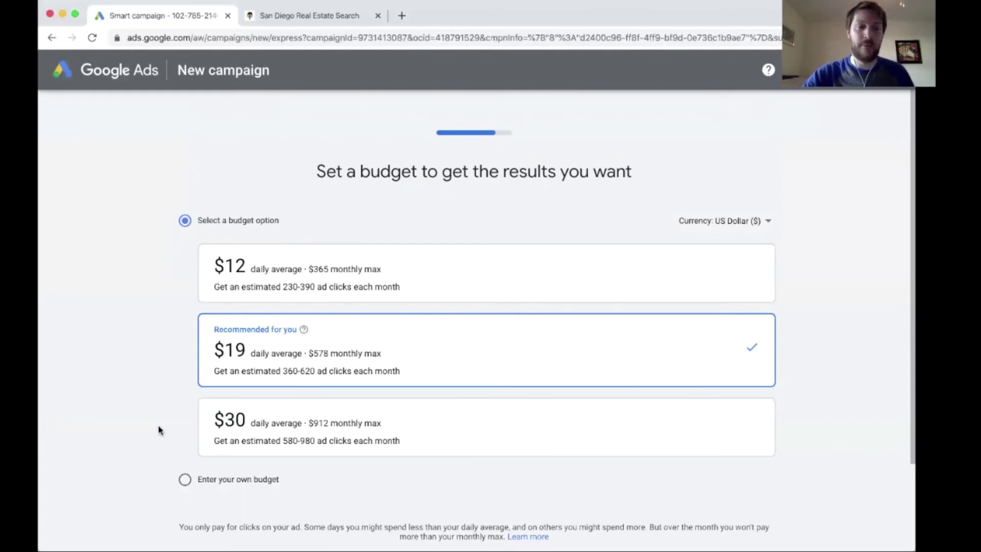
- Choose to enter a custom budget and set the daily average to $10
{"action": "left_click", "coordinate": [185, 480]}
{"action": "left_click", "coordinate": [241, 282]}
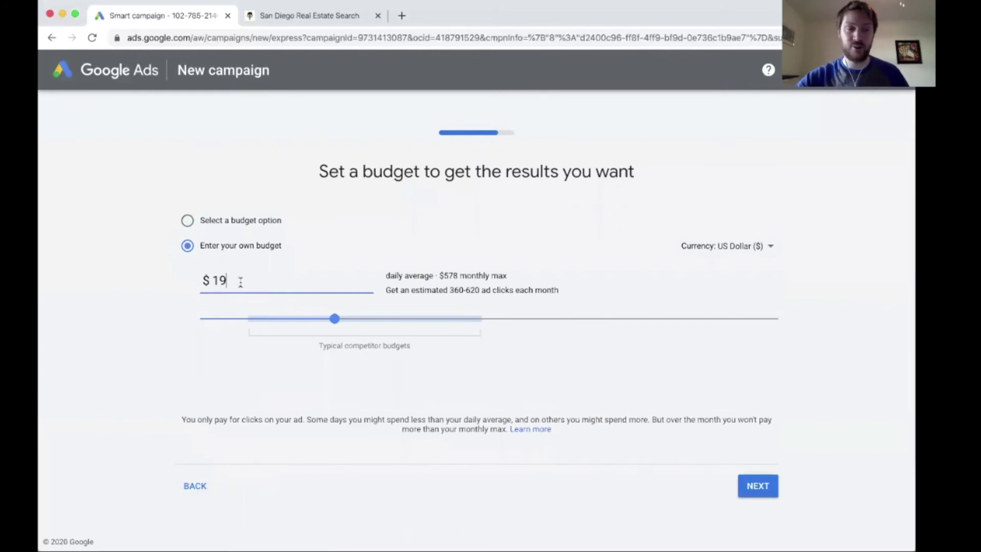
{"action": "key", "text": "BackSpace"}
{"action": "type", "text": "0"}
{"action": "left_click", "coordinate": [74, 281]}
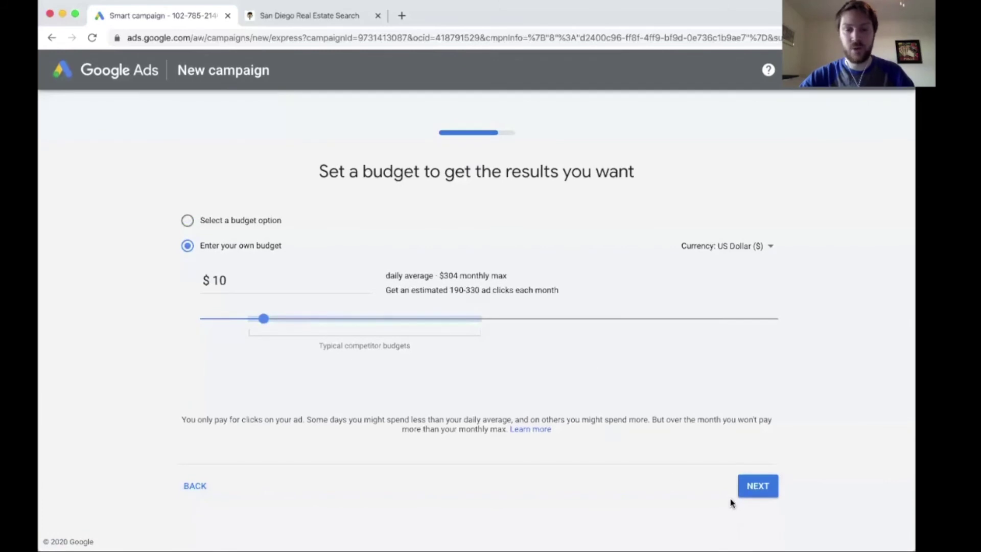
- Continue to the campaign review and keep "San Diego Area Real Estate" as the campaign name
{"action": "left_click", "coordinate": [751, 488]}
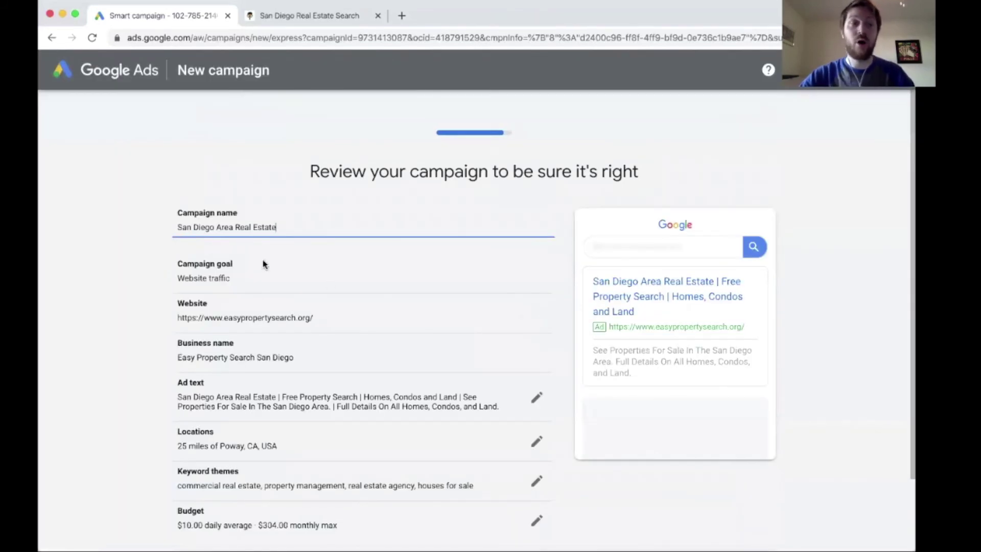
{"action": "left_click", "coordinate": [123, 237]}
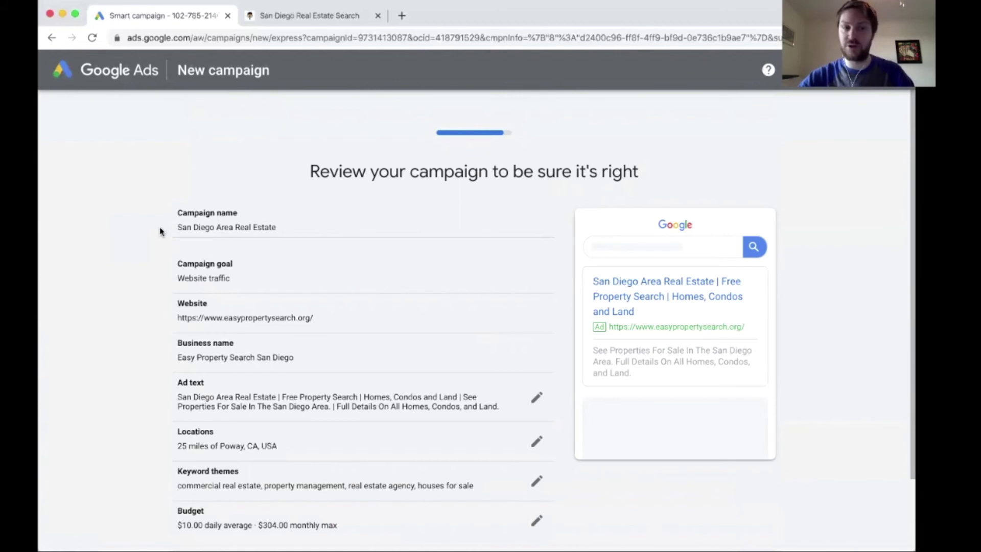
- Review the campaign summary from name to budget, accept it as it is and continue to the payment information
{"action": "scroll", "coordinate": [236, 217], "scroll_direction": "down", "scroll_amount": 3}
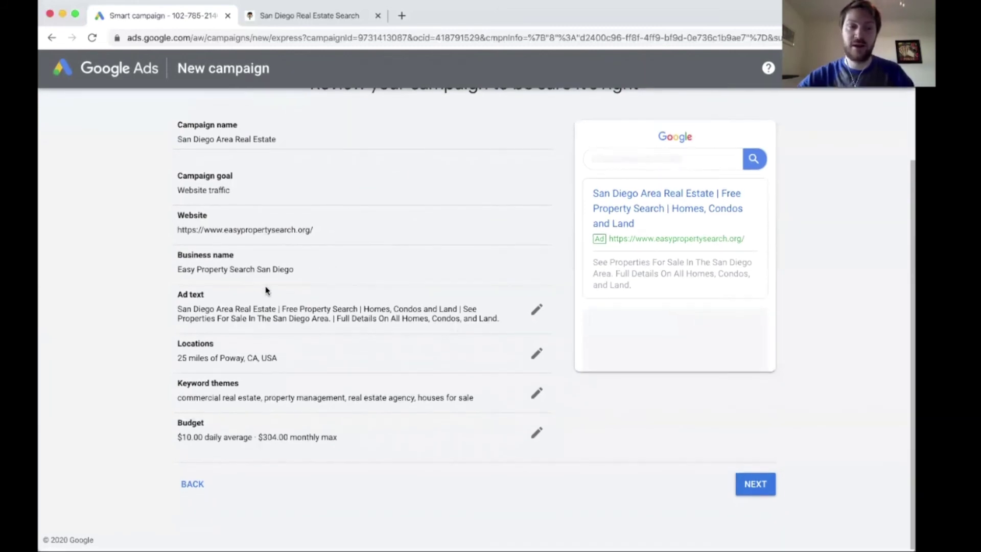
{"action": "scroll", "coordinate": [255, 357], "scroll_direction": "up", "scroll_amount": 1}
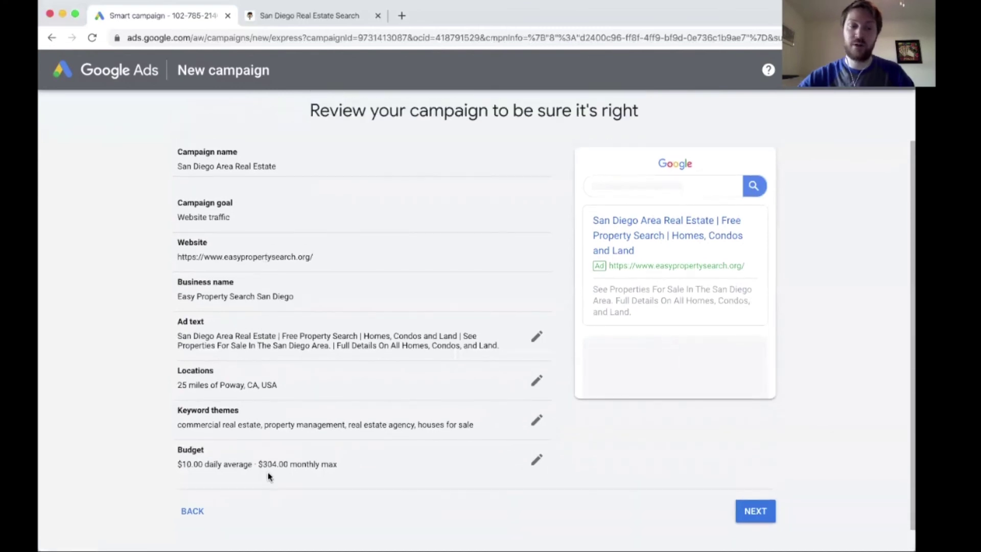
{"action": "scroll", "coordinate": [378, 425], "scroll_direction": "down", "scroll_amount": 1}
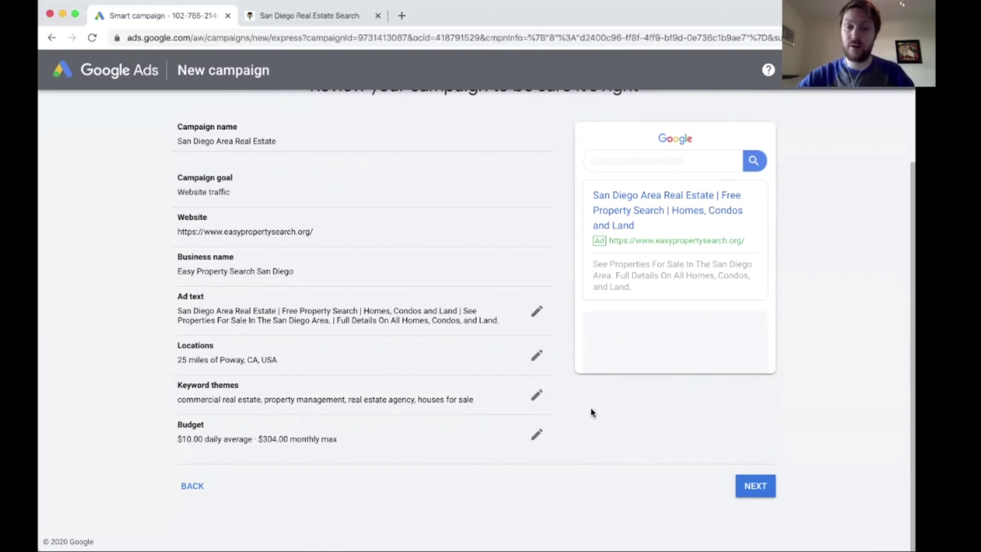
{"action": "scroll", "coordinate": [588, 368], "scroll_direction": "up", "scroll_amount": 5}
{"action": "scroll", "coordinate": [488, 343], "scroll_direction": "down", "scroll_amount": 5}
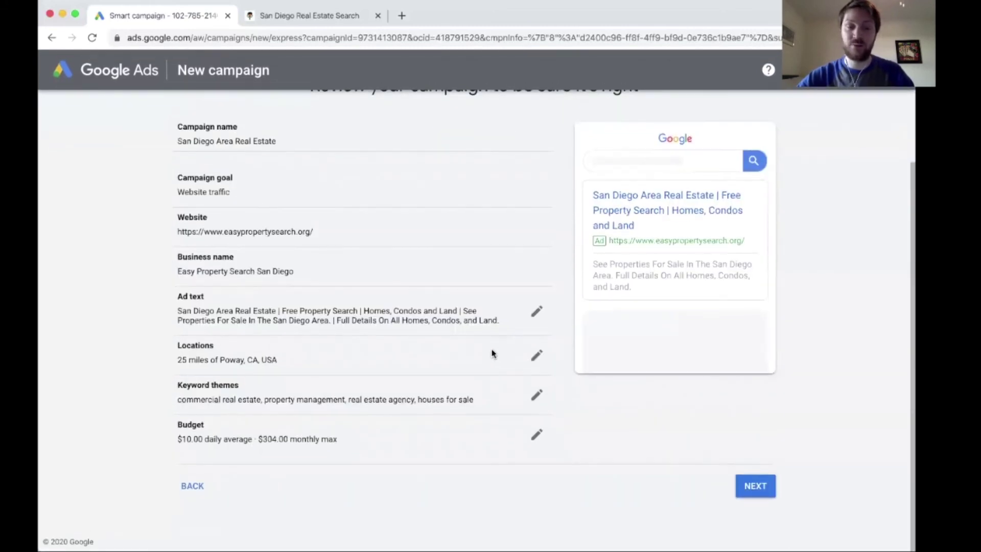
{"action": "left_click", "coordinate": [741, 485]}
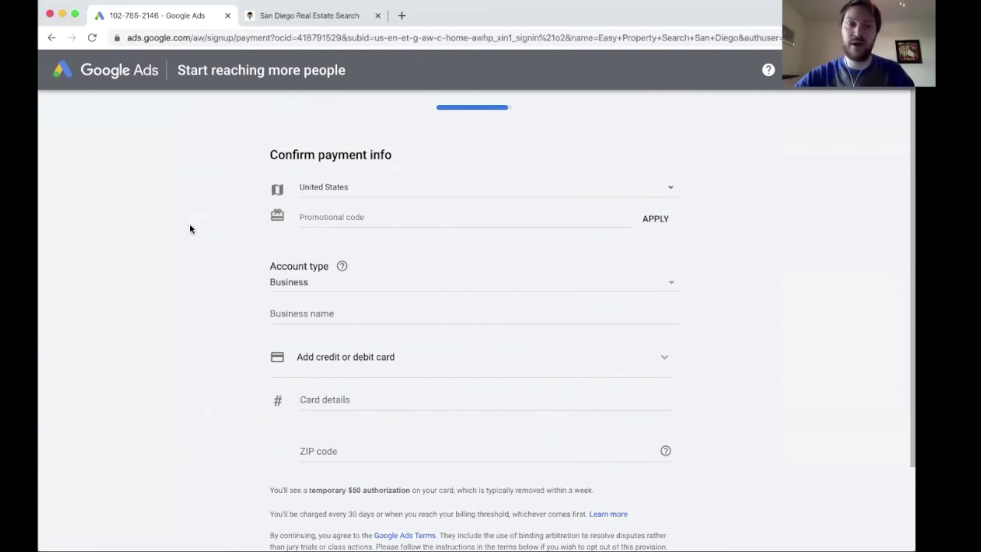
- Look over the payment form to see which account, card and billing details and terms it requires
{"action": "scroll", "coordinate": [190, 228], "scroll_direction": "down", "scroll_amount": 5}
{"action": "scroll", "coordinate": [189, 228], "scroll_direction": "up", "scroll_amount": 5}
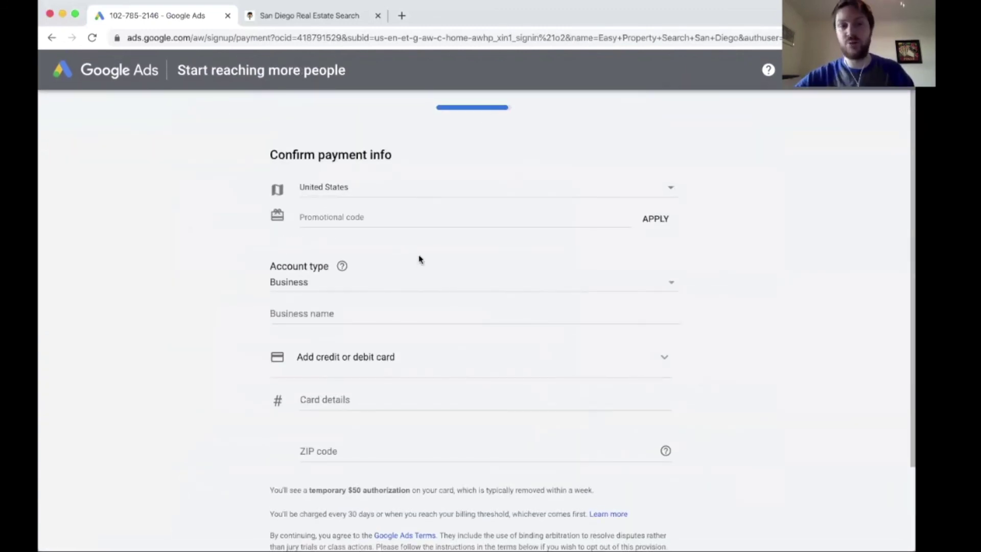
{"action": "scroll", "coordinate": [414, 286], "scroll_direction": "down", "scroll_amount": 3}
{"action": "scroll", "coordinate": [211, 219], "scroll_direction": "up", "scroll_amount": 3}
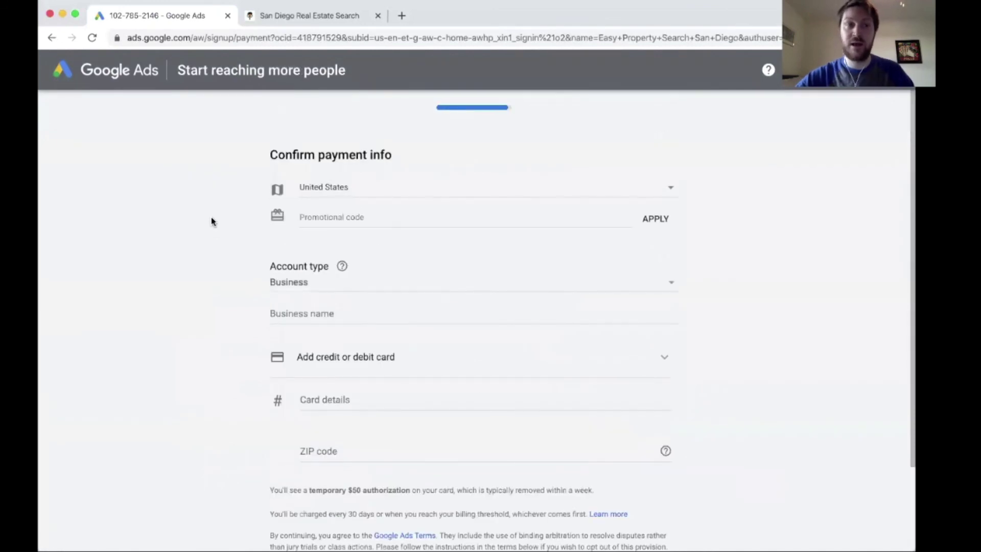